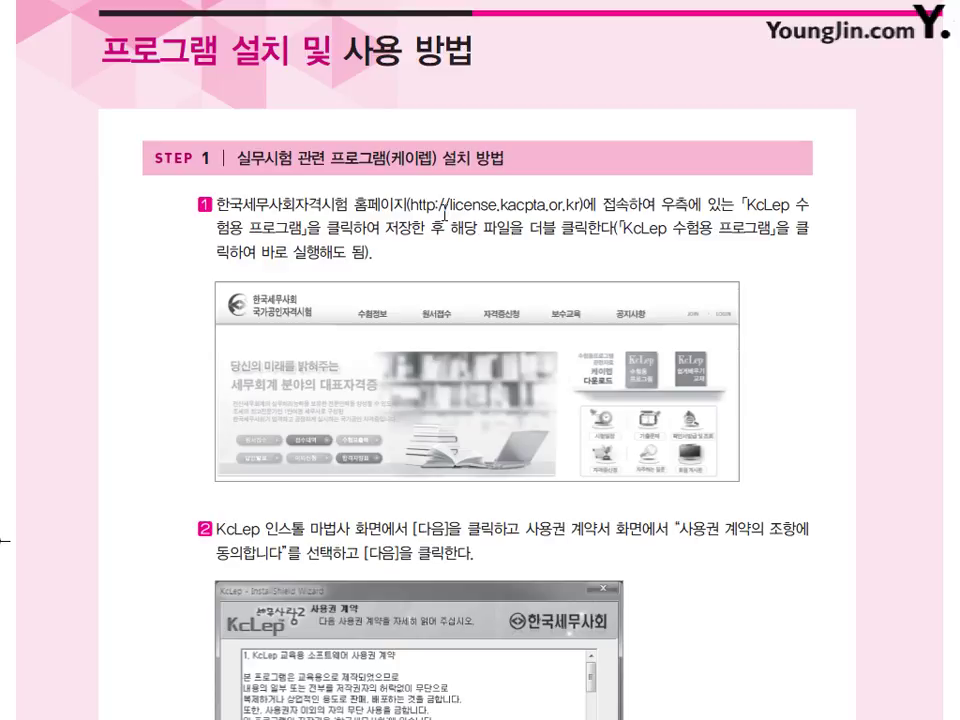
# Step: Scroll the installation guide down to read STEP 1 on installing KcLep
pyautogui.scroll(-1, 446, 214)
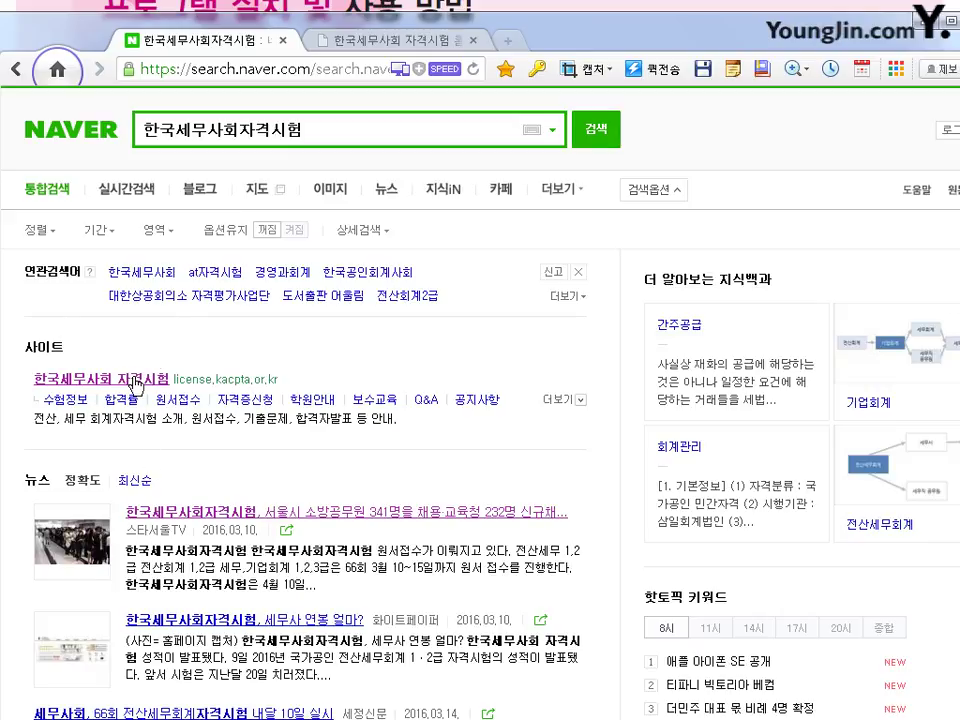
# Step: Switch to the 한국세무사회 자격시험 tab showing license.kacpta.or.kr
pyautogui.click(325, 40)
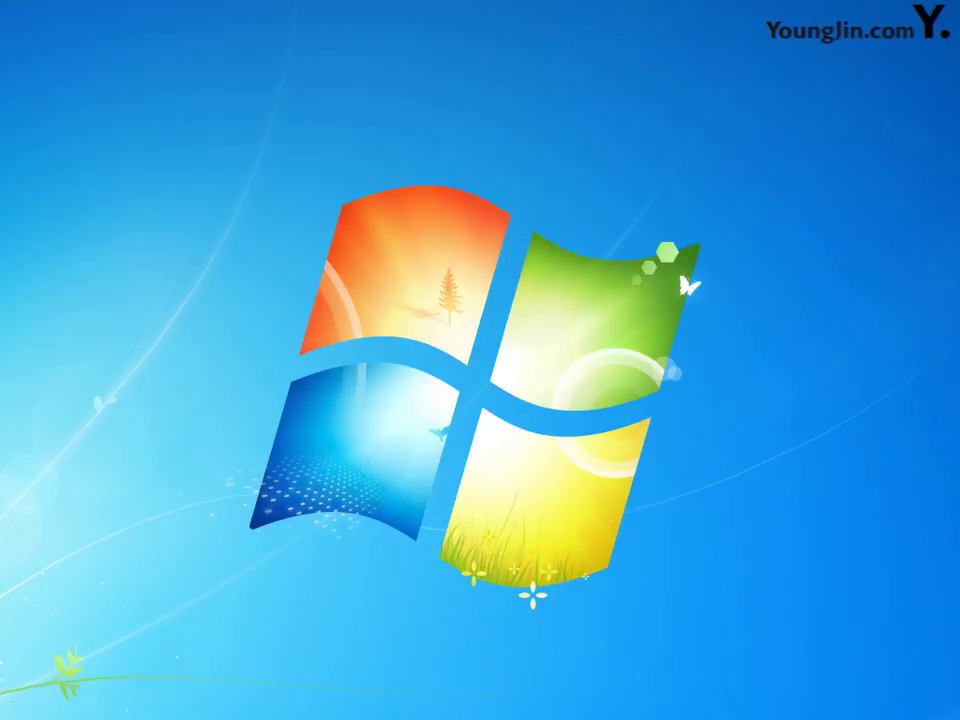
# Step: Move the KcLep교육용 shortcut to the desktop centre and launch the education edition
pyautogui.moveTo(493, 225); pyautogui.dragTo(491, 259)
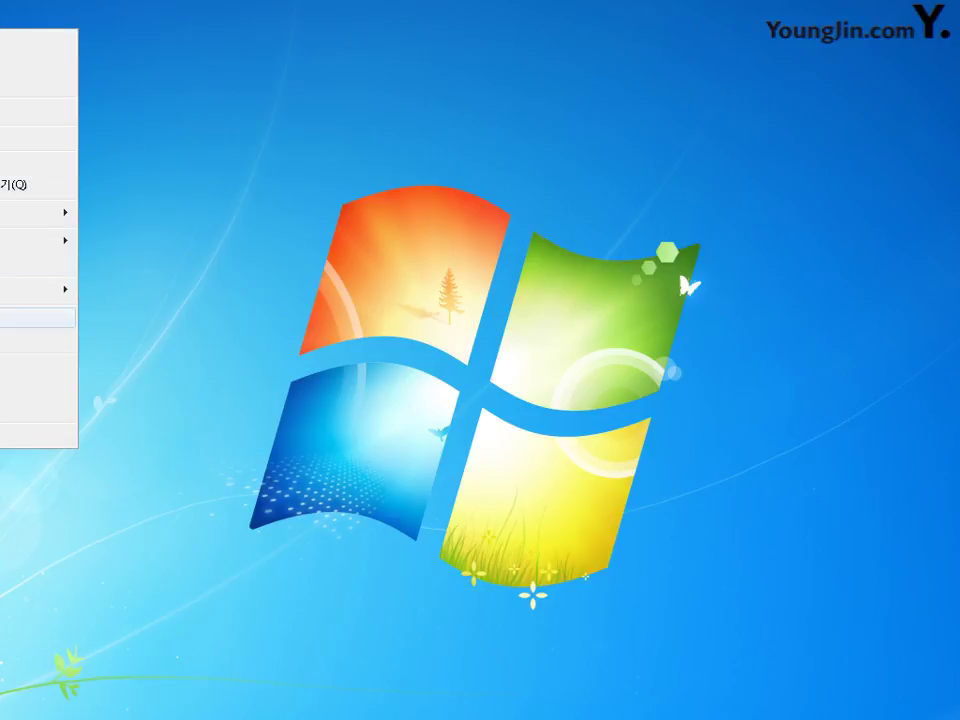
pyautogui.click(245, 143)
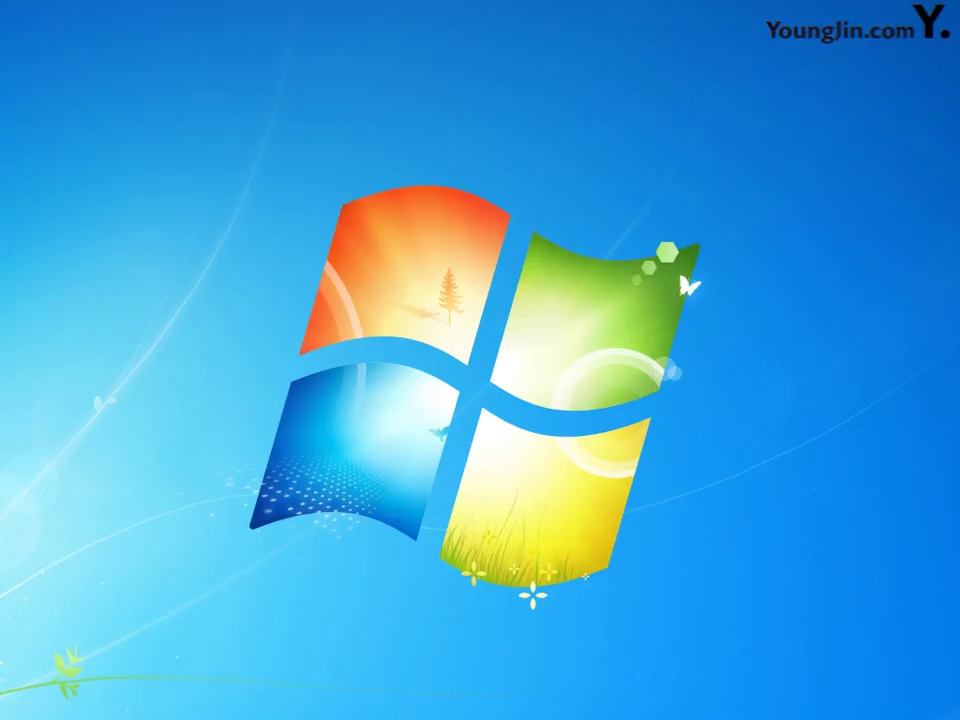
pyautogui.moveTo(36, 413); pyautogui.dragTo(480, 262)
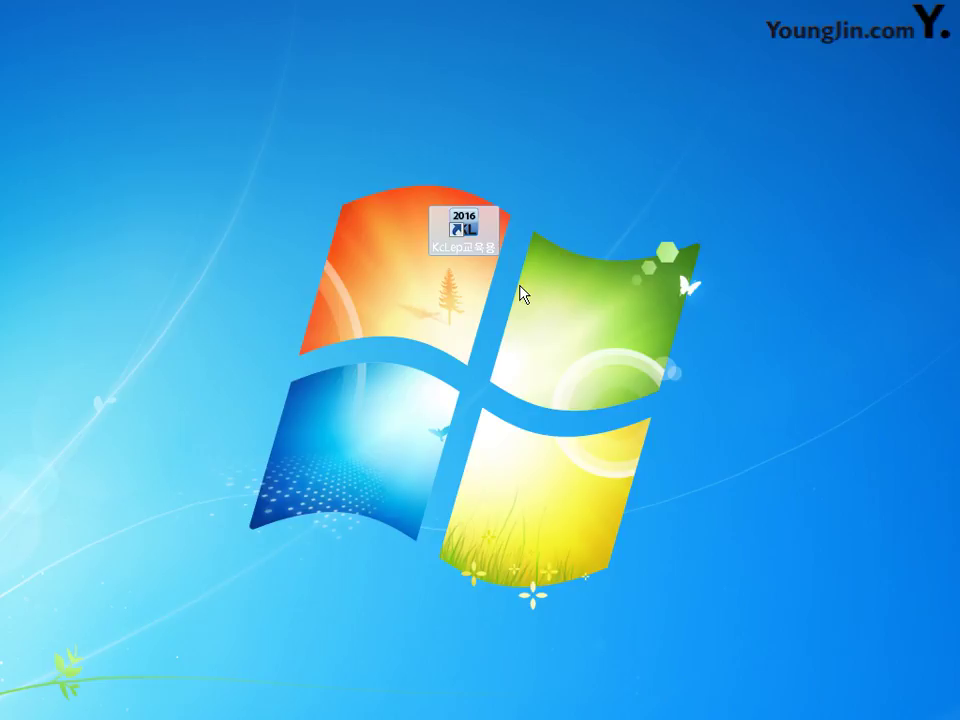
pyautogui.doubleClick(468, 231)
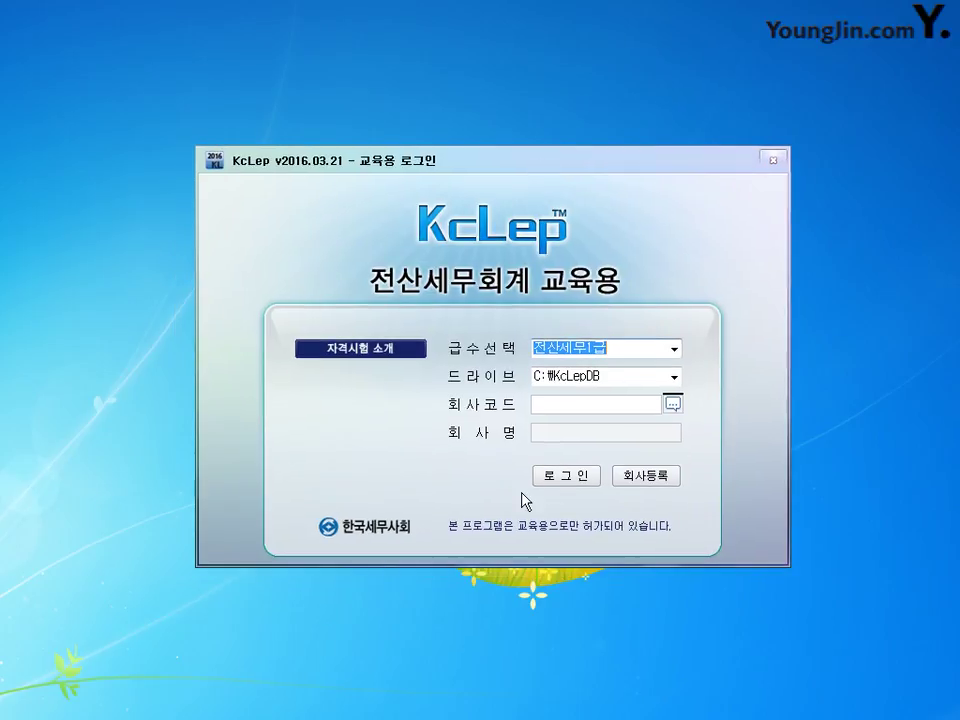
# Step: Select level 전산회계1급 with drive C:\KcLepDB, view the empty 회사등록 screen, then close it
pyautogui.click(675, 350)
pyautogui.click(597, 388)
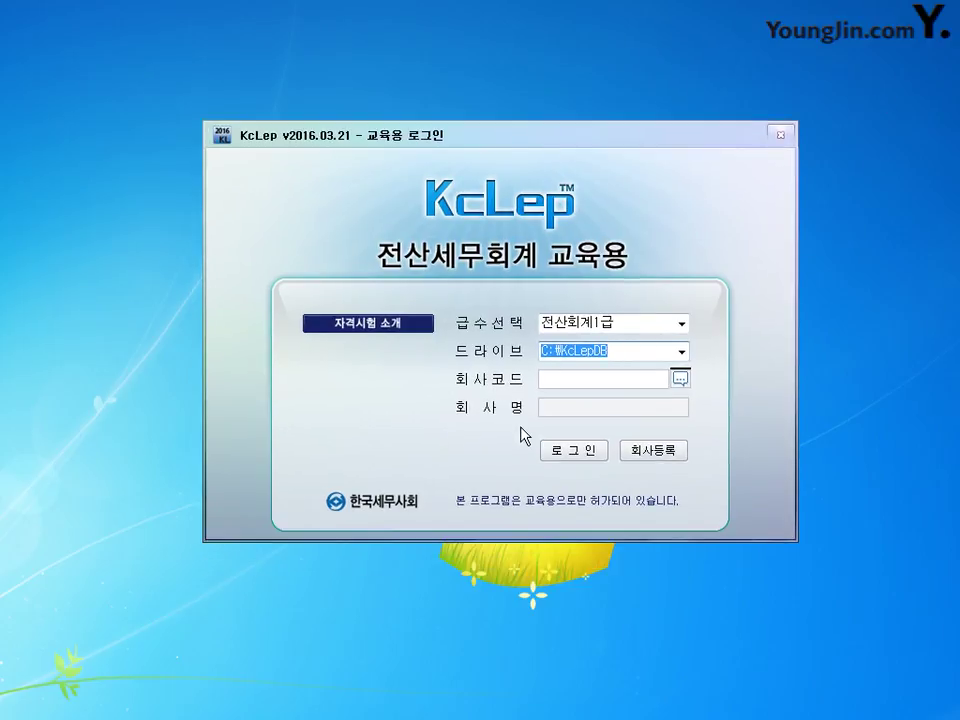
pyautogui.moveTo(499, 140); pyautogui.dragTo(479, 138)
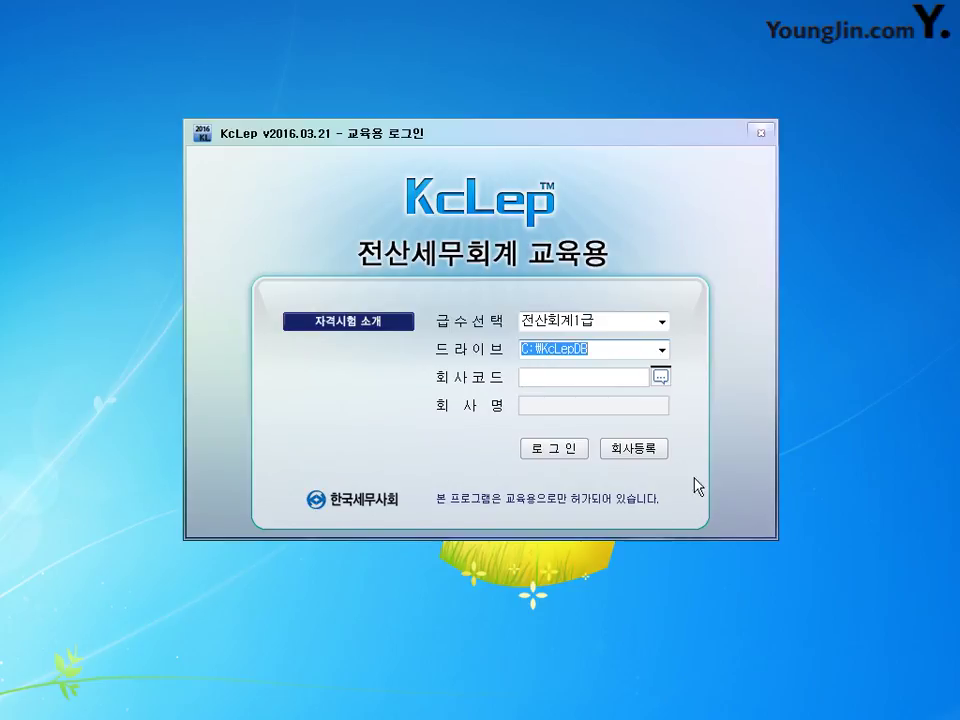
pyautogui.click(658, 454)
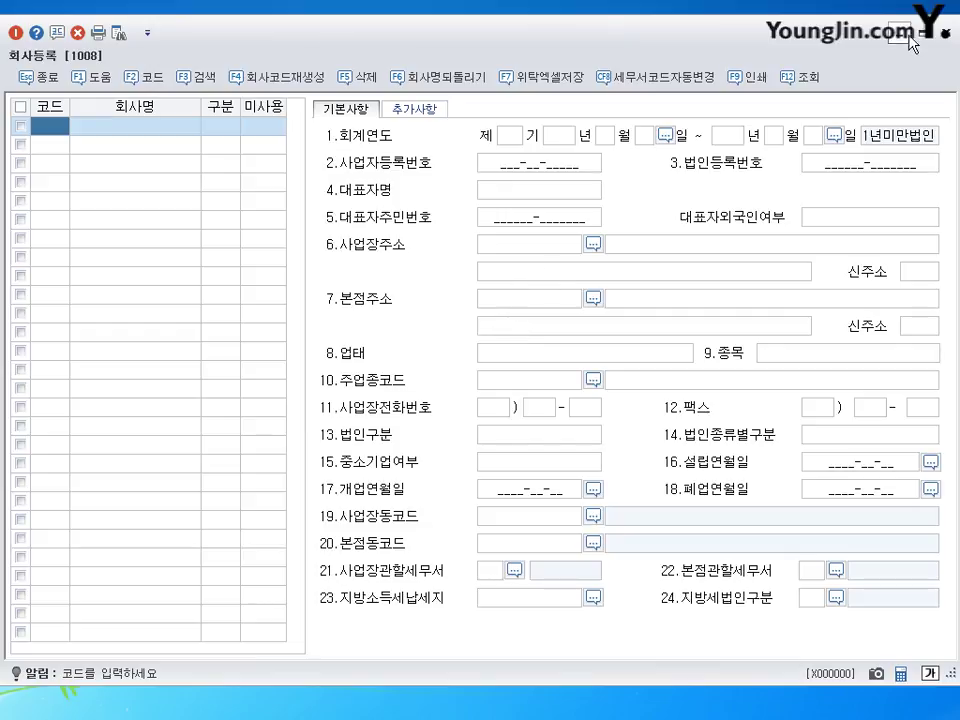
pyautogui.click(946, 36)
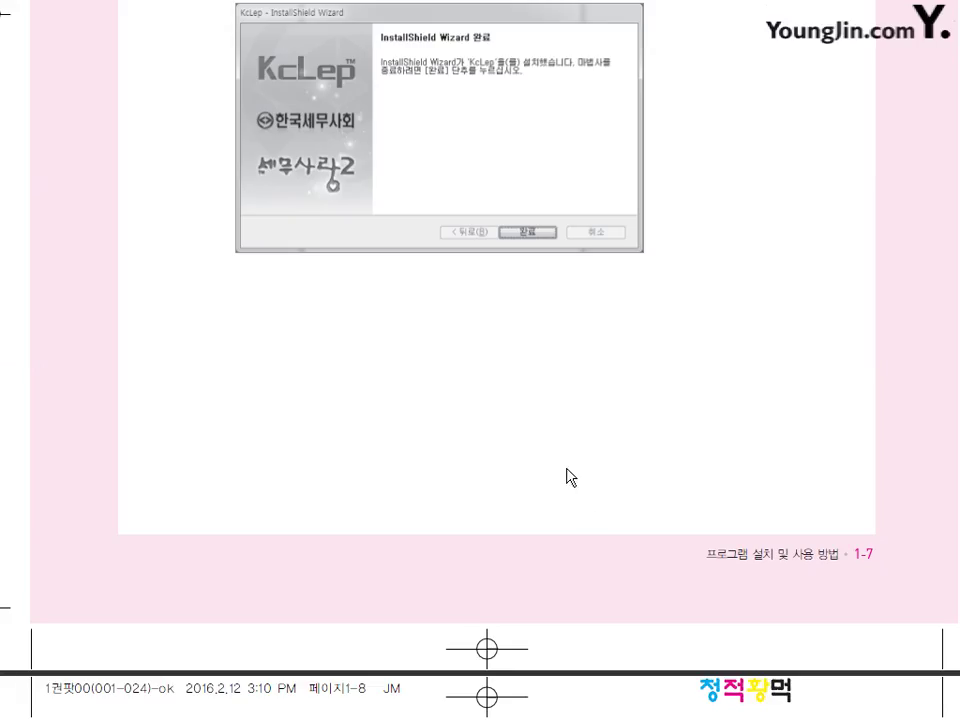
# Step: Scroll the PDF down to the STEP 2 section on downloading data and starting the program
pyautogui.scroll(-10, 568, 476)
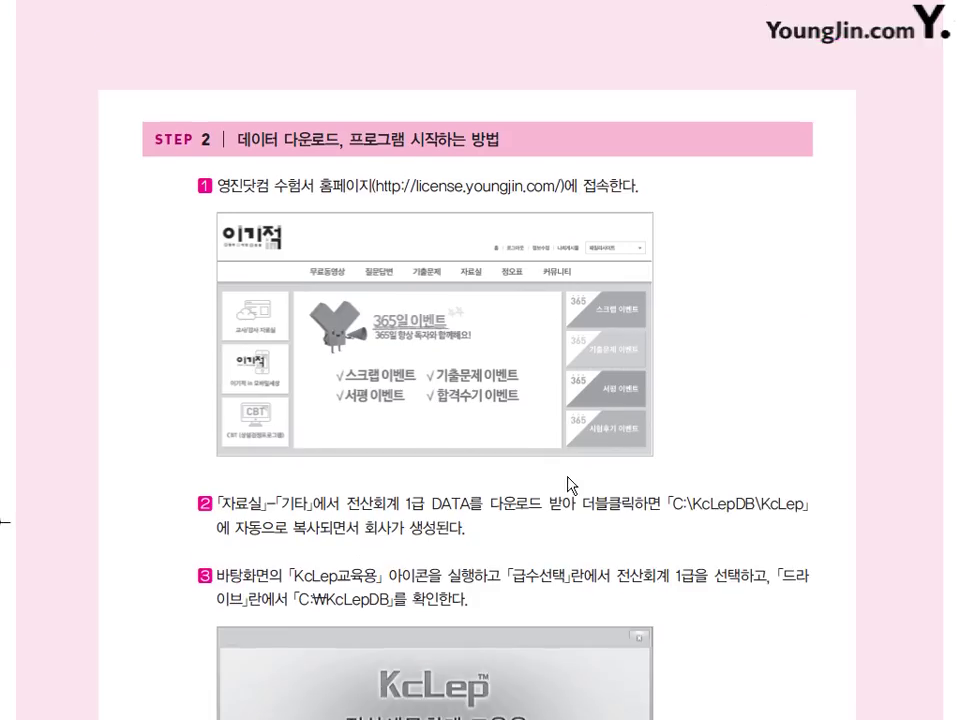
pyautogui.scroll(-2, 568, 484)
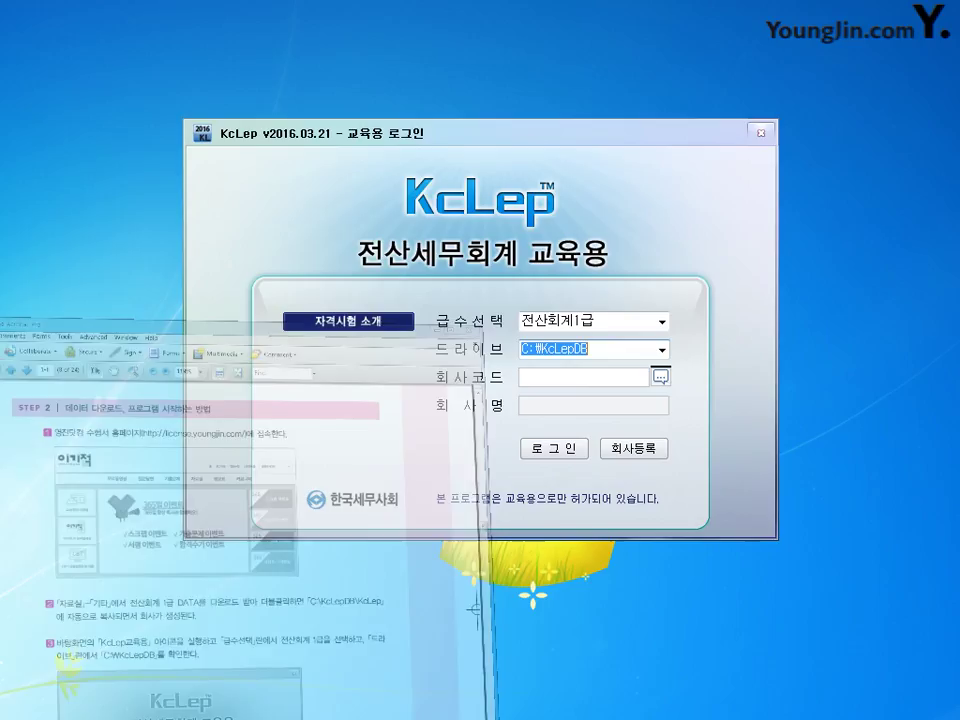
# Step: Open 회사등록 and run 회사코드재생성, confirming 예(Y) and dismissing the completion message
pyautogui.moveTo(471, 137); pyautogui.dragTo(464, 94)
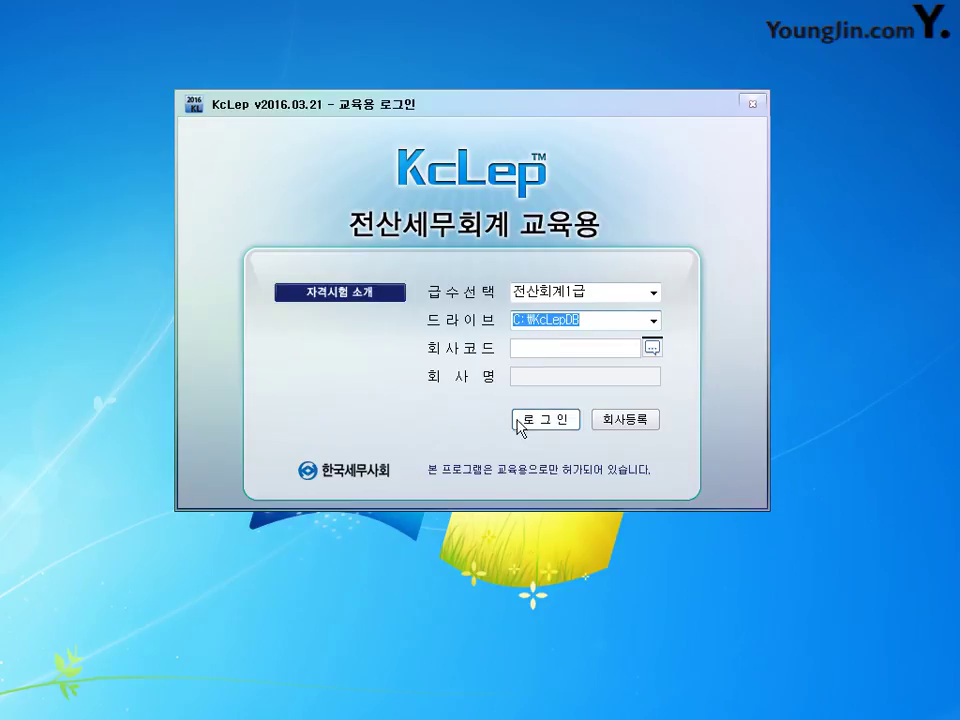
pyautogui.click(611, 421)
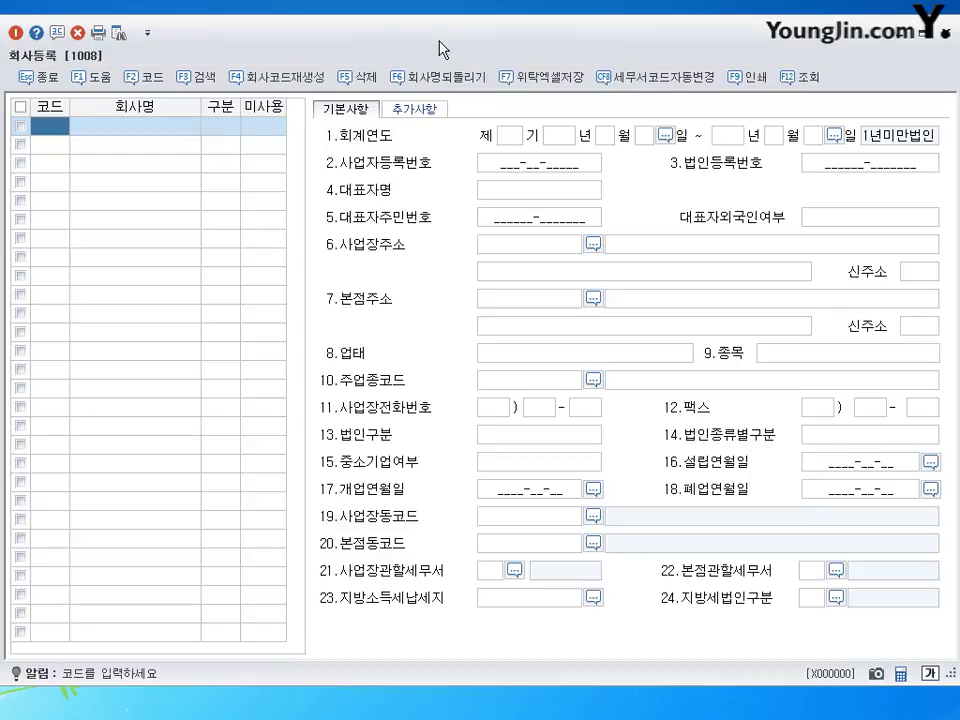
pyautogui.click(307, 80)
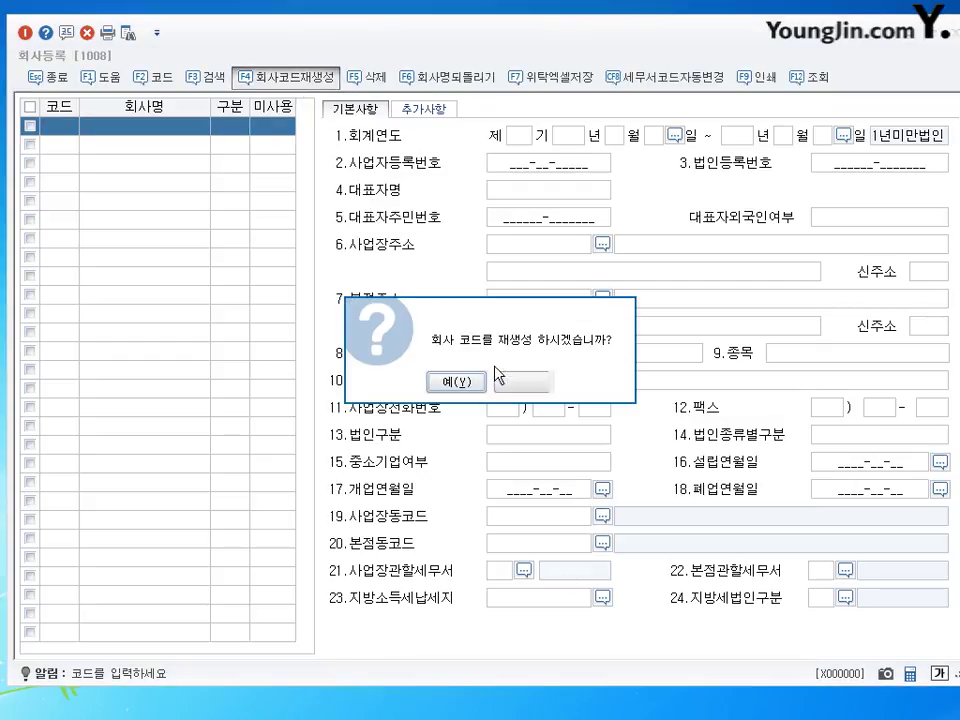
pyautogui.moveTo(504, 342); pyautogui.dragTo(524, 286)
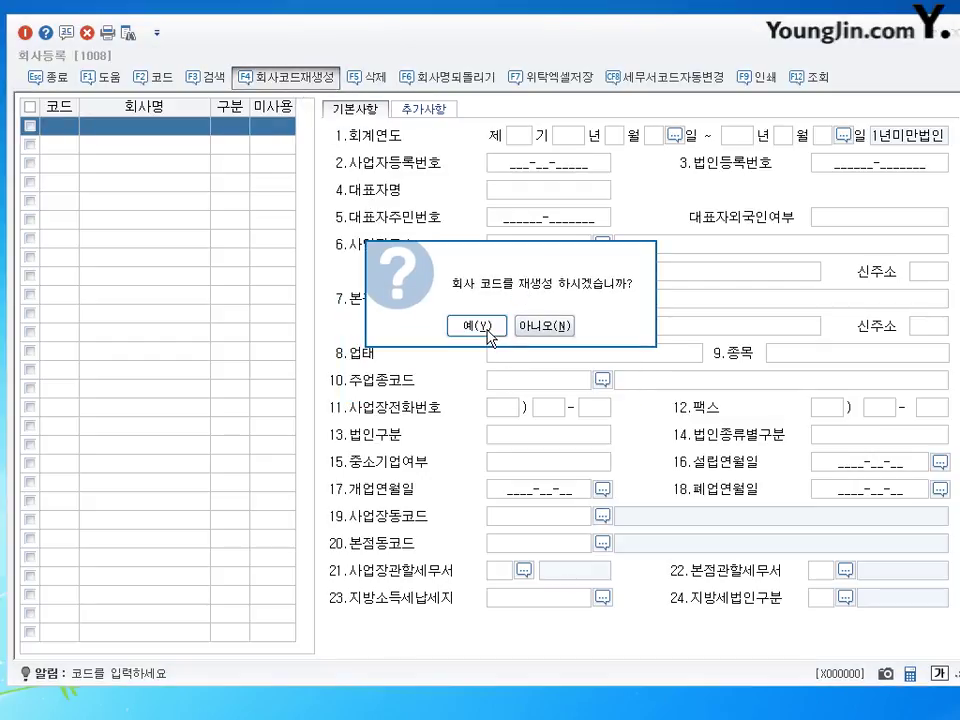
pyautogui.click(477, 326)
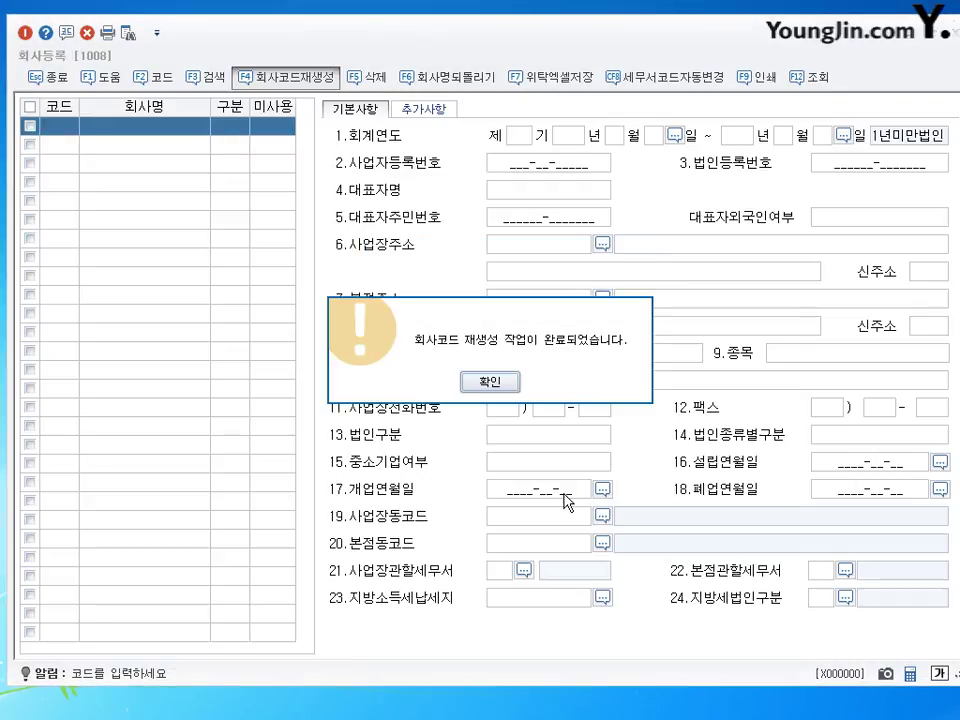
pyautogui.click(506, 384)
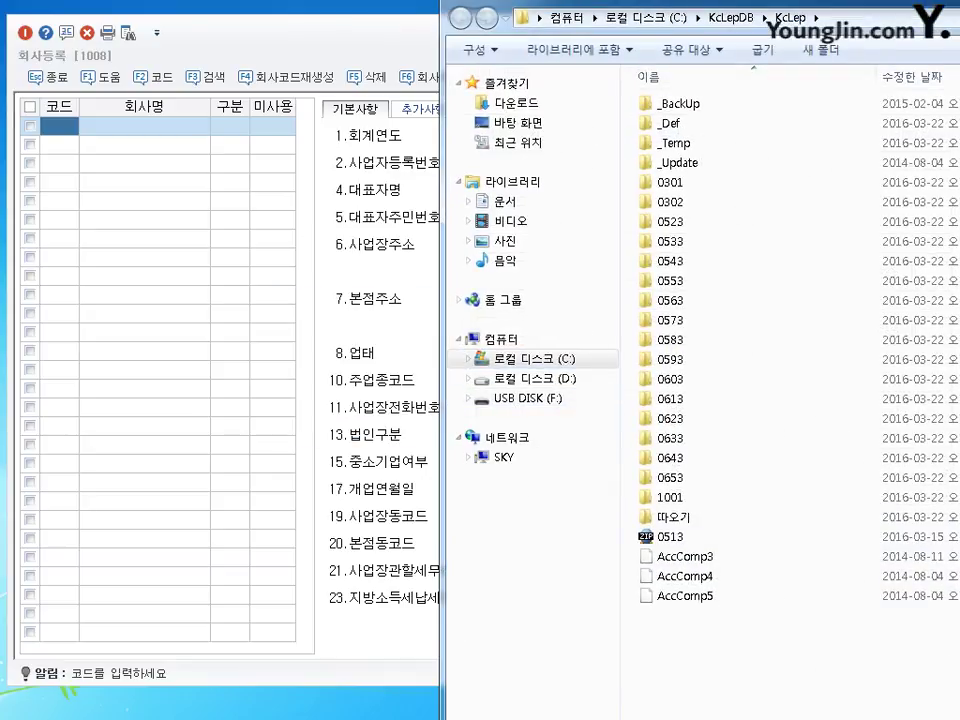
# Step: Check that C:\KcLepDB\KcLep holds company folders 0301 and 0302, then close Explorer
pyautogui.moveTo(700, 5); pyautogui.dragTo(454, 14)
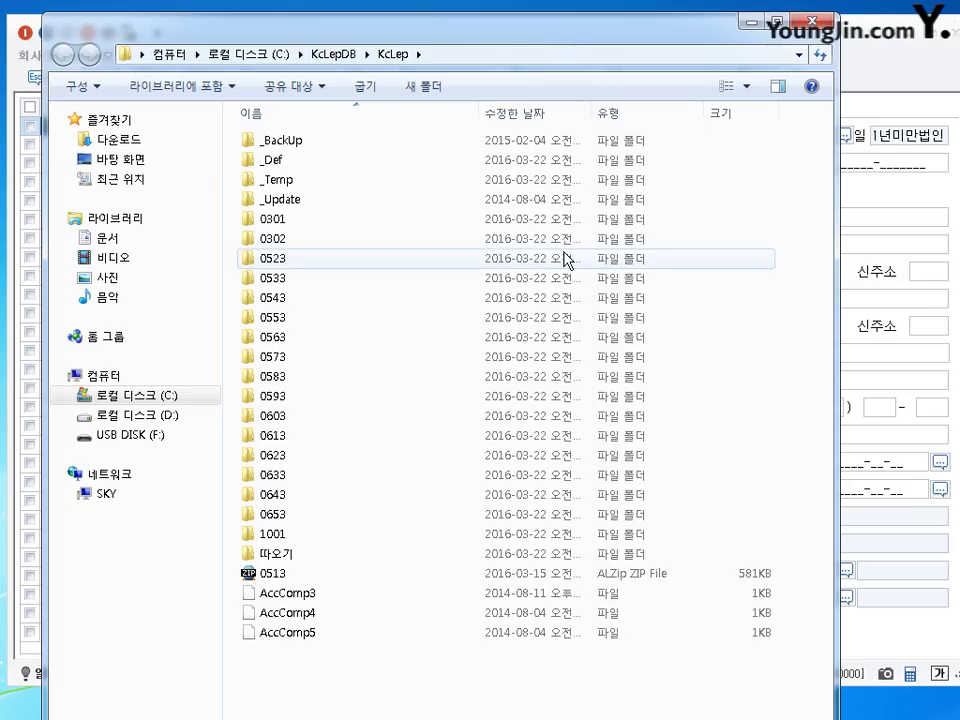
pyautogui.moveTo(546, 13); pyautogui.dragTo(557, 14)
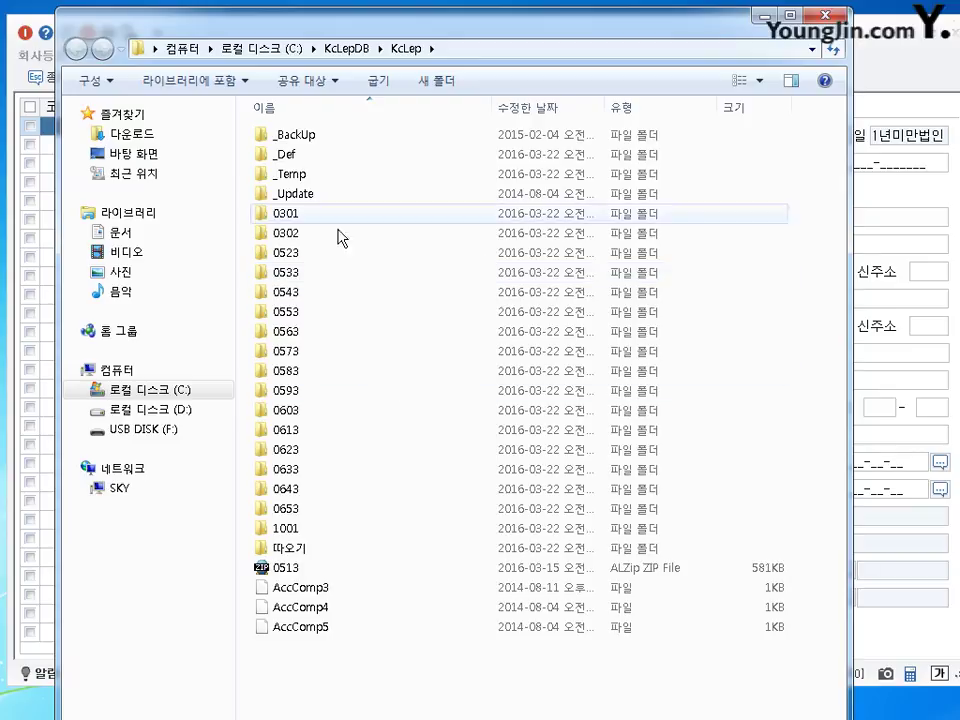
pyautogui.click(812, 22)
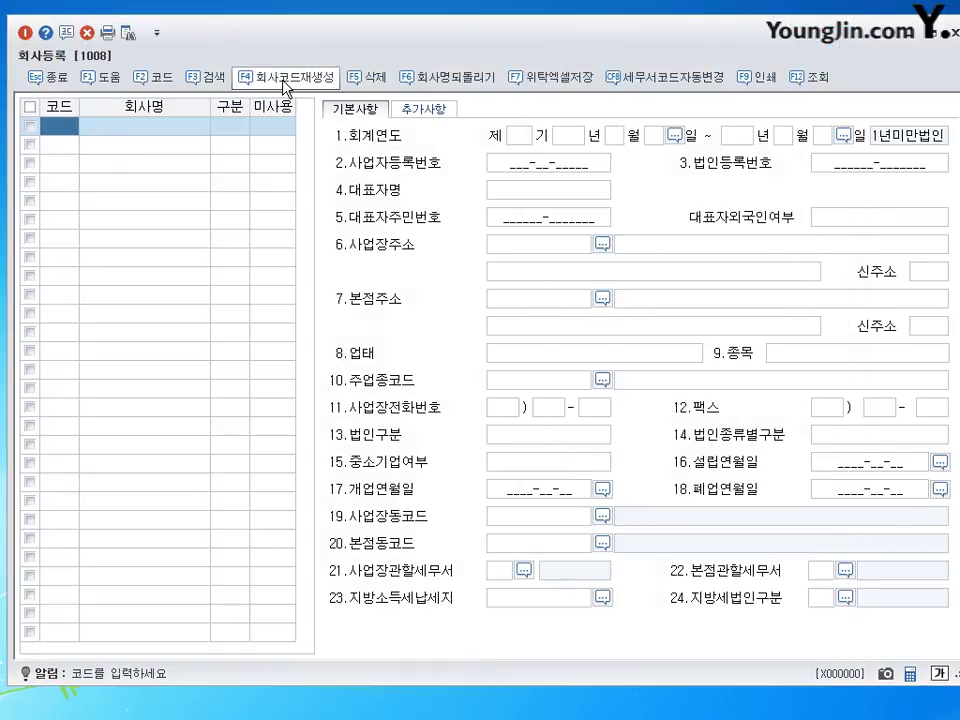
# Step: Rerun 회사코드재생성 to load companies 0301–1001, then Esc back to the login window
pyautogui.click(283, 80)
pyautogui.click(439, 381)
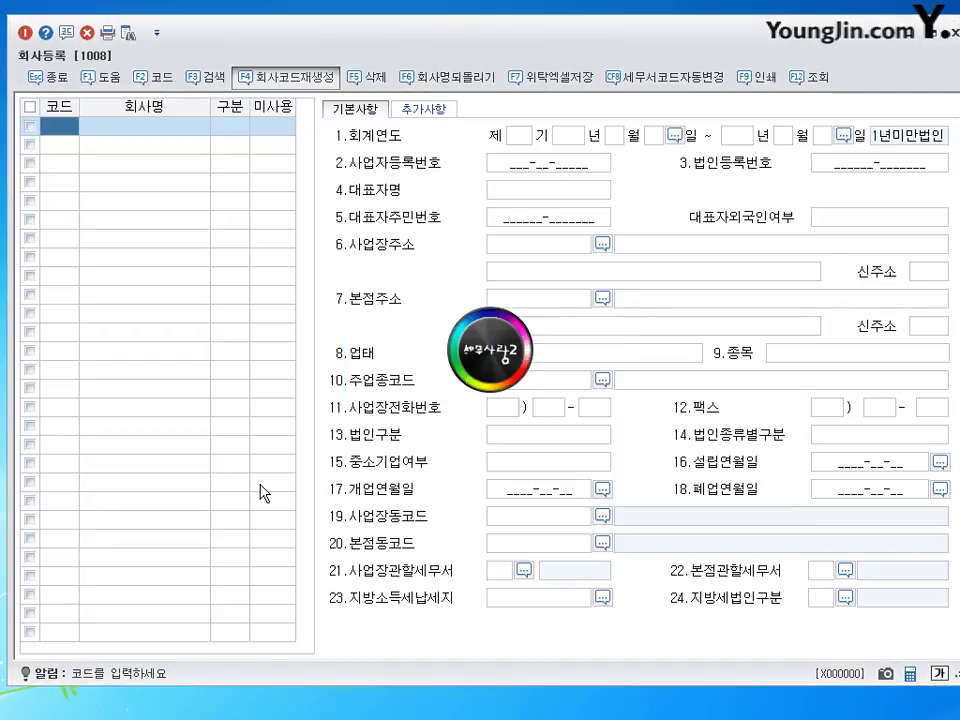
pyautogui.click(488, 381)
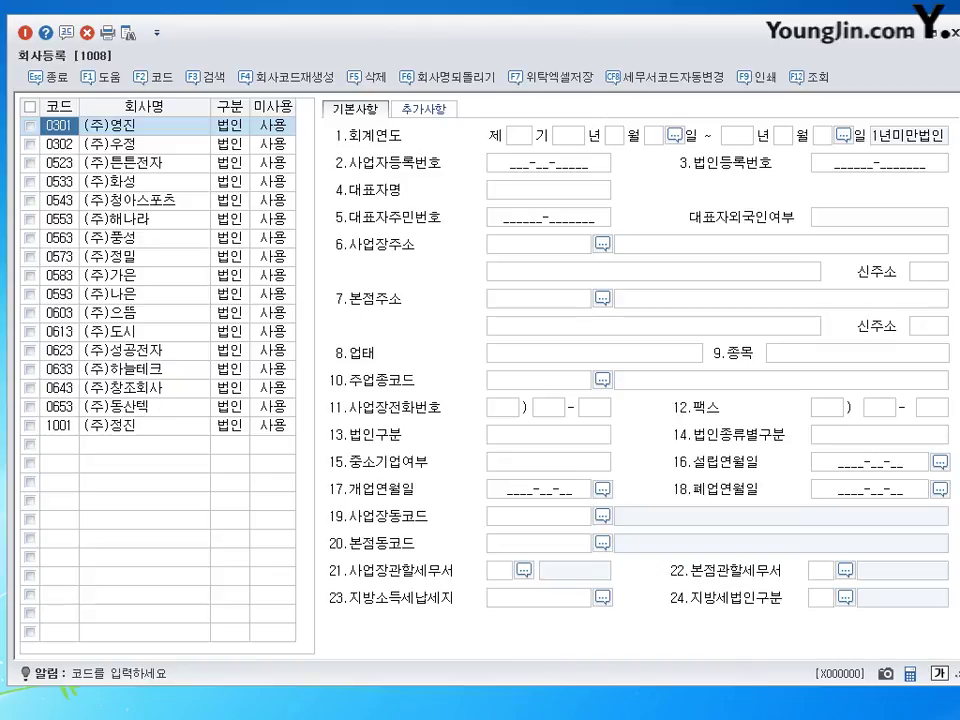
pyautogui.press('Escape')
pyautogui.moveTo(461, 99); pyautogui.dragTo(456, 90)
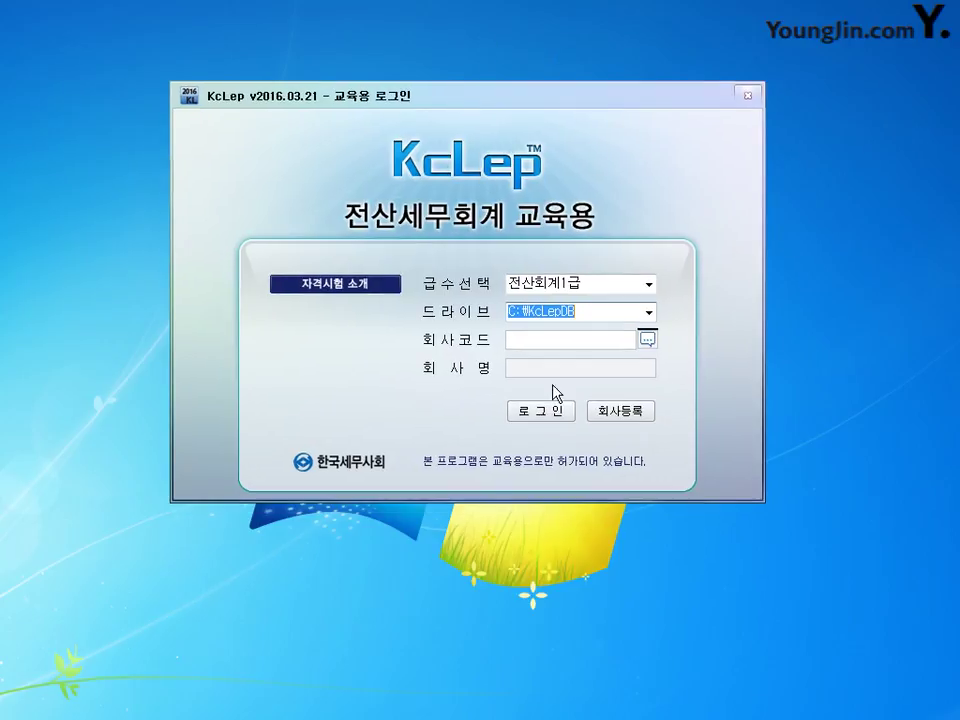
# Step: Pick company 0301 (주)영진 from the company code list and log in
pyautogui.click(512, 346)
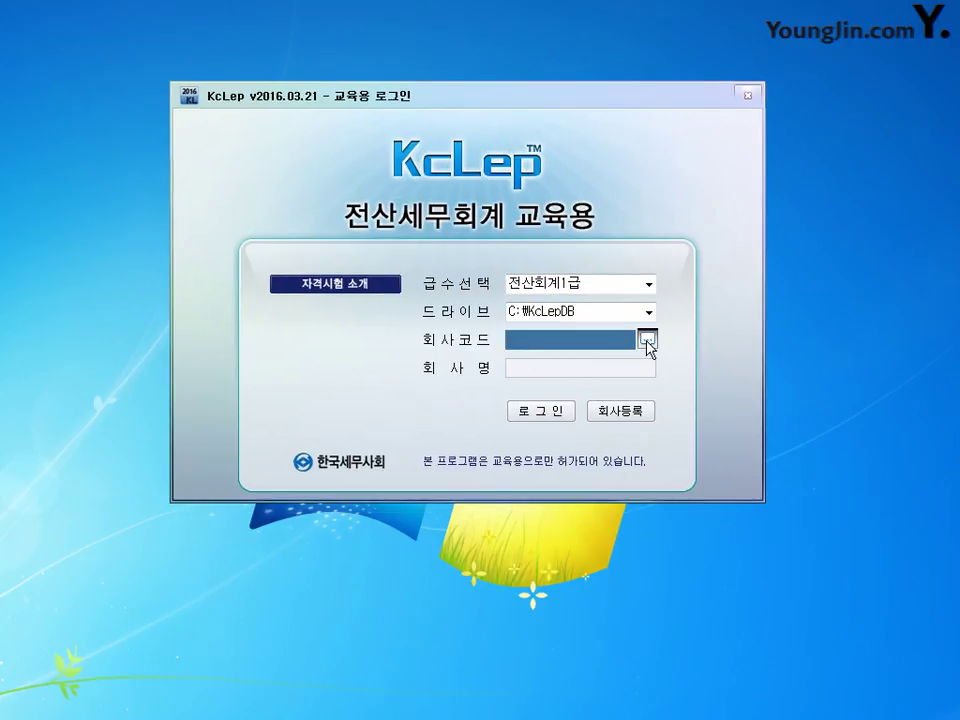
pyautogui.click(647, 340)
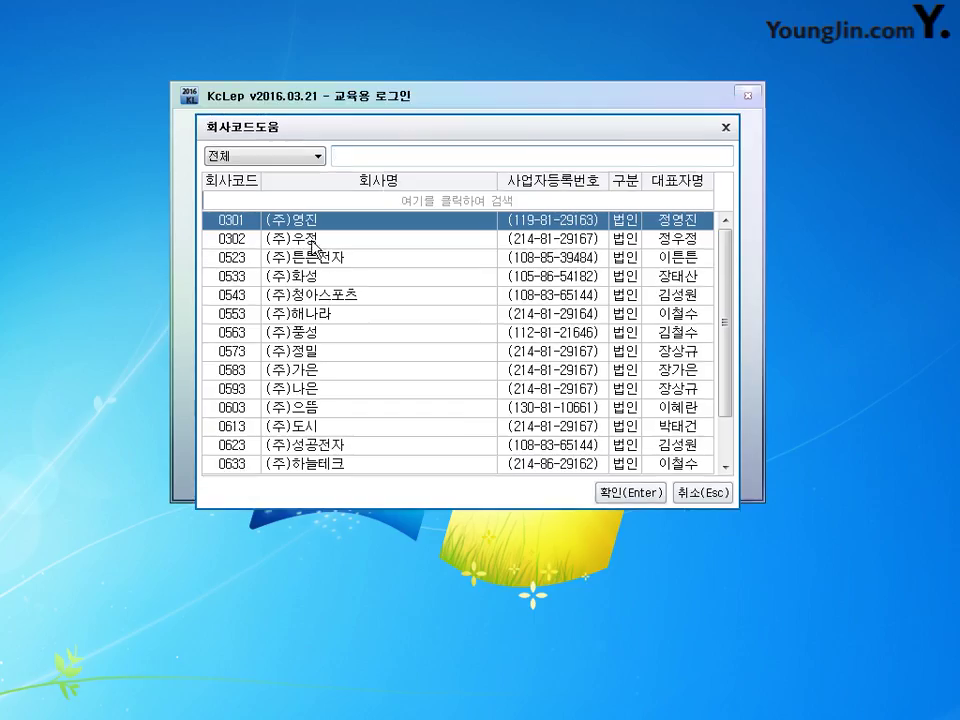
pyautogui.click(306, 230)
pyautogui.click(304, 226)
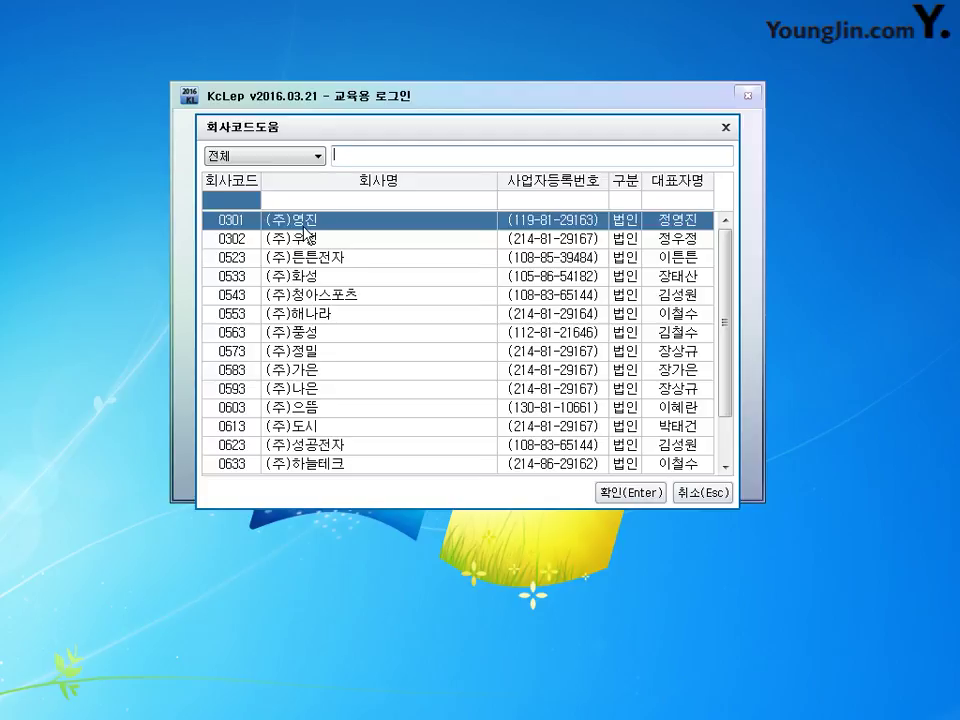
pyautogui.click(631, 492)
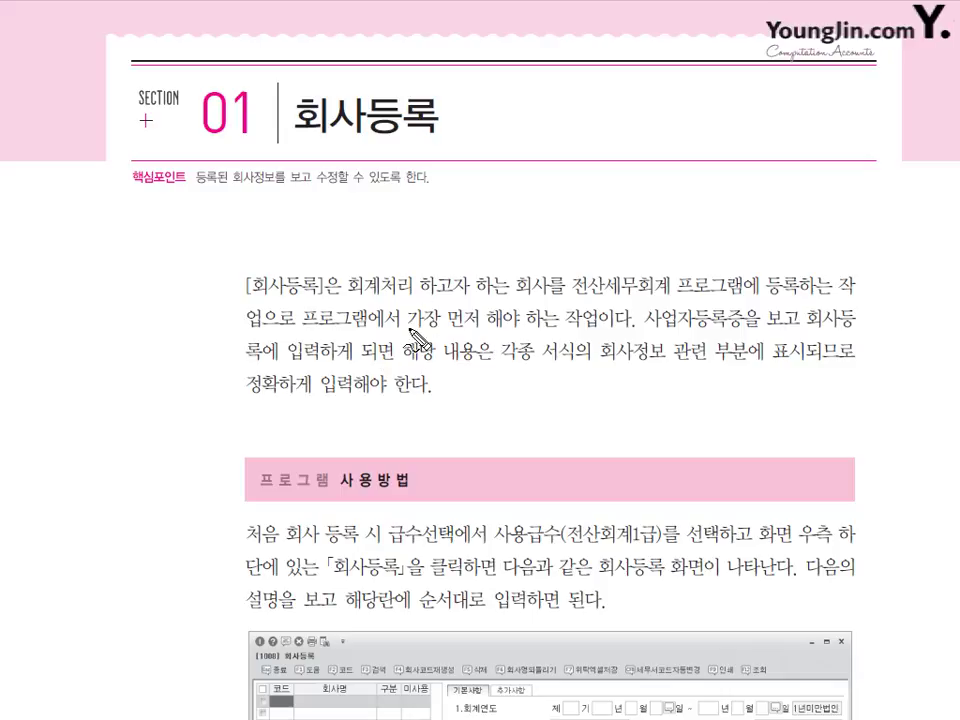
# Step: Mark '가장 먼저 해야', '사업자등록증' and '각종 서식의 회사정보' in red pen, then erase the marks
pyautogui.moveTo(410, 328); pyautogui.dragTo(515, 328)
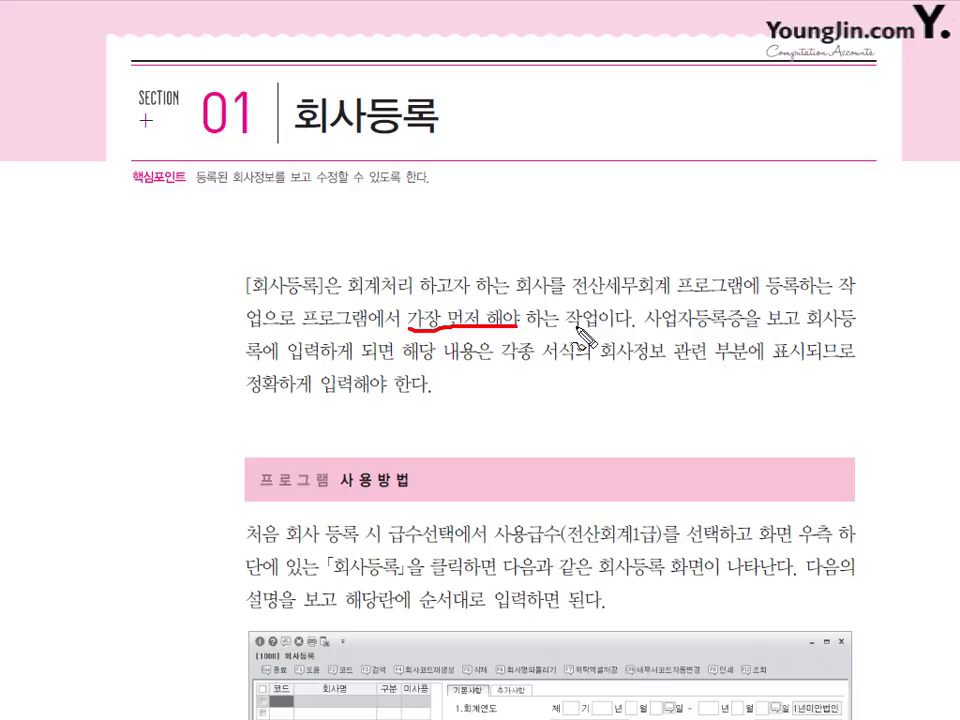
pyautogui.moveTo(712, 318)
pyautogui.mouseDown()
pyautogui.moveTo(640, 330)
pyautogui.moveTo(730, 340)
pyautogui.mouseUp()
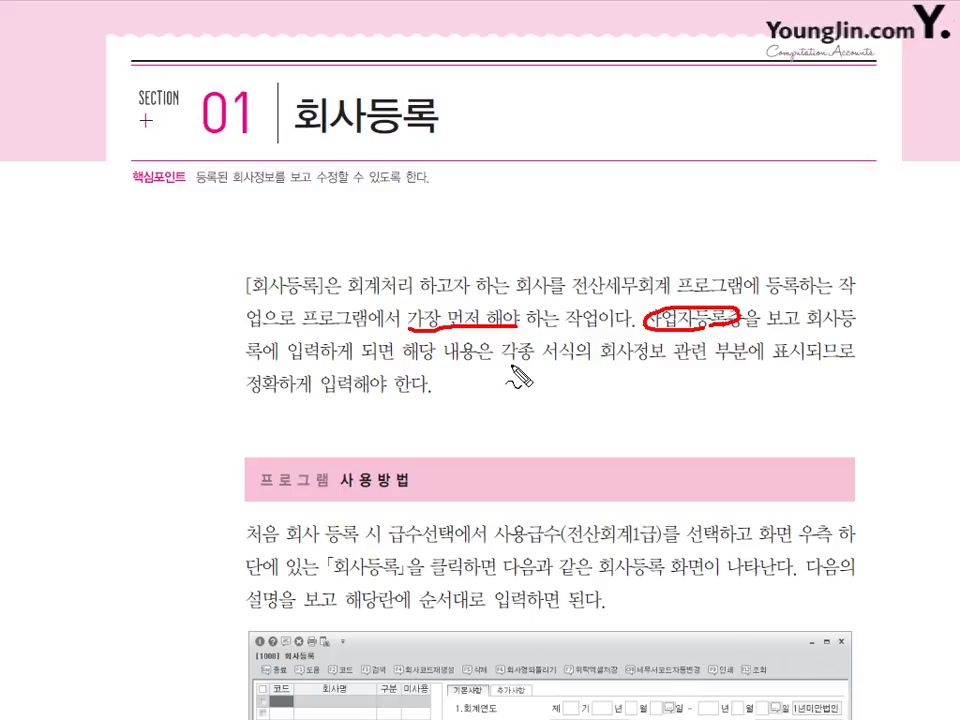
pyautogui.moveTo(510, 366); pyautogui.dragTo(740, 372)
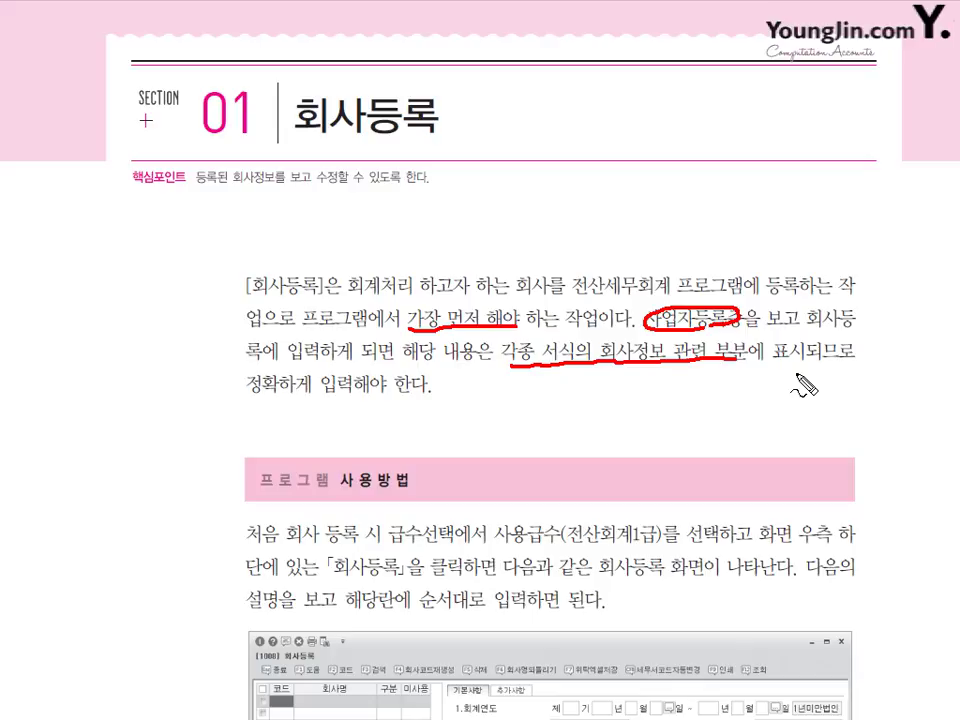
pyautogui.press('Escape')
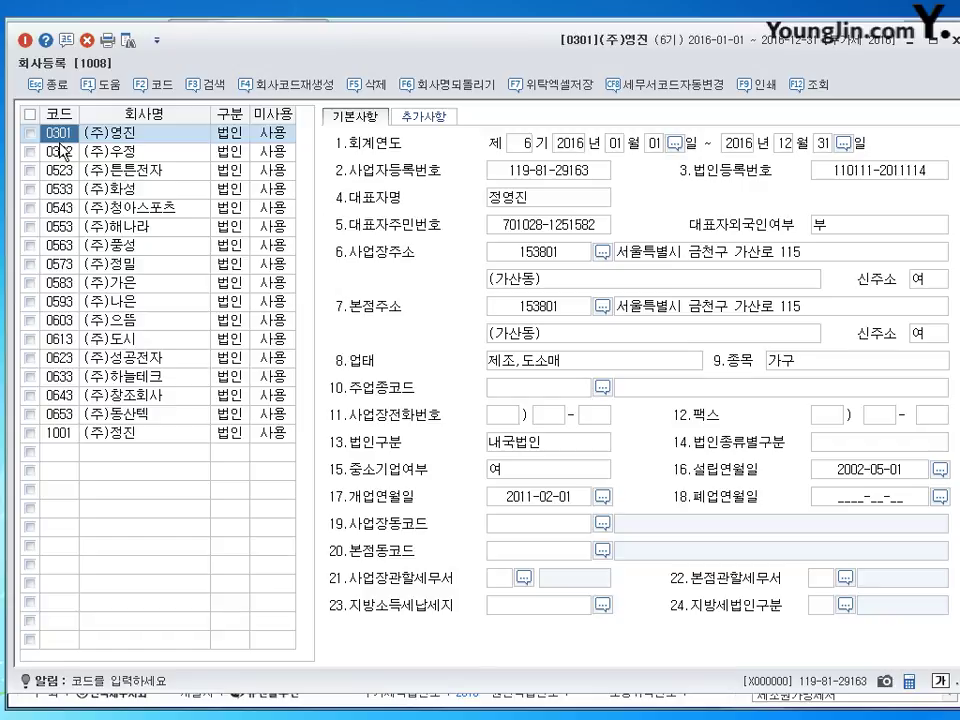
pyautogui.click(243, 140)
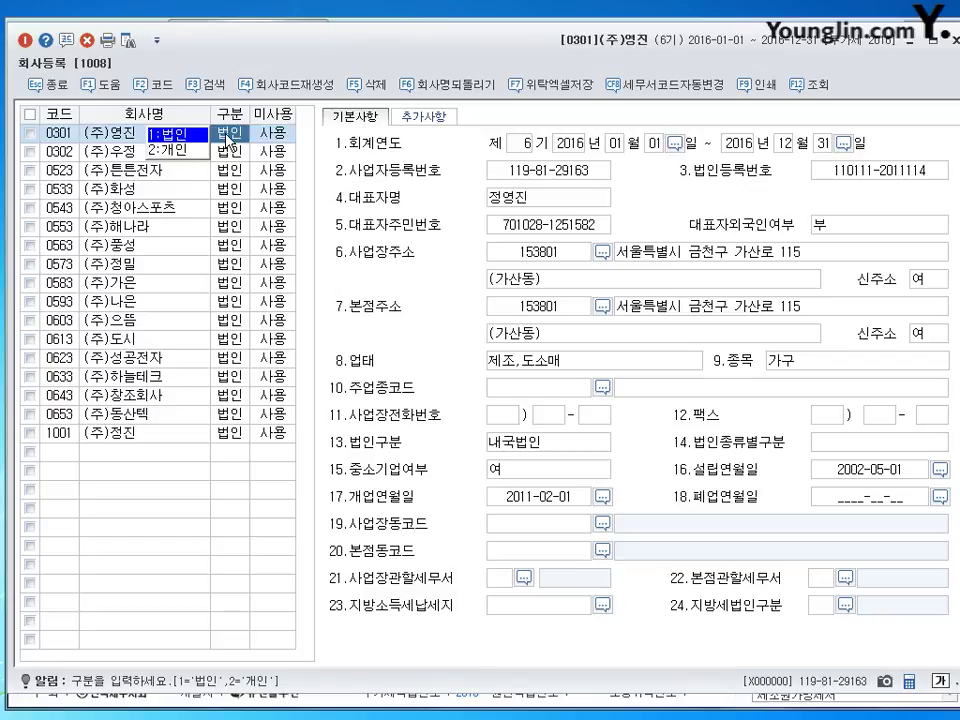
pyautogui.press('Return')
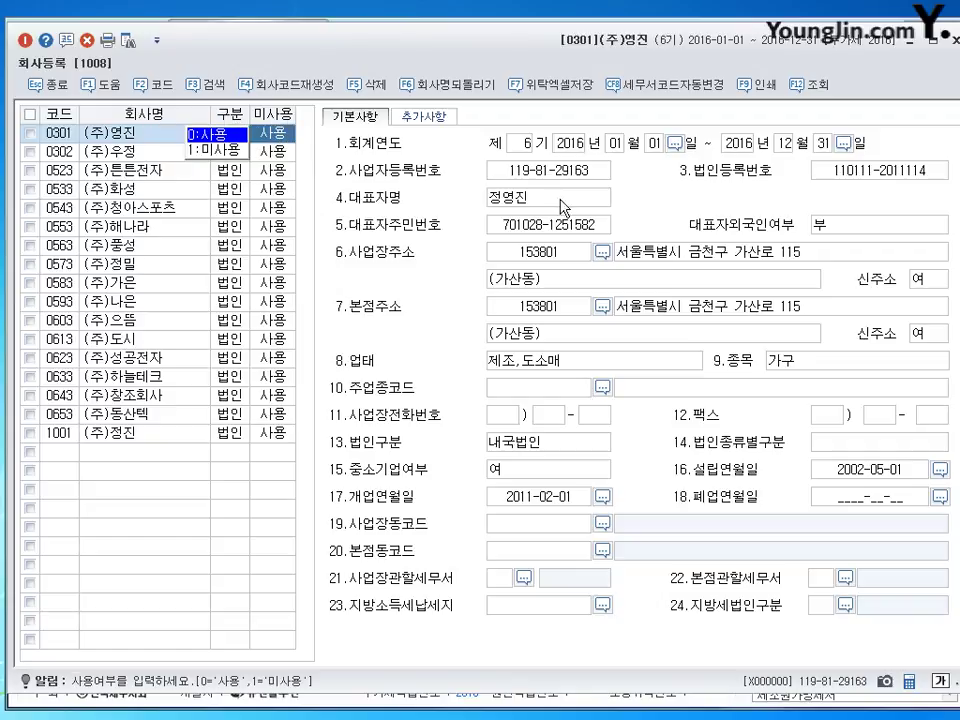
pyautogui.click(520, 145)
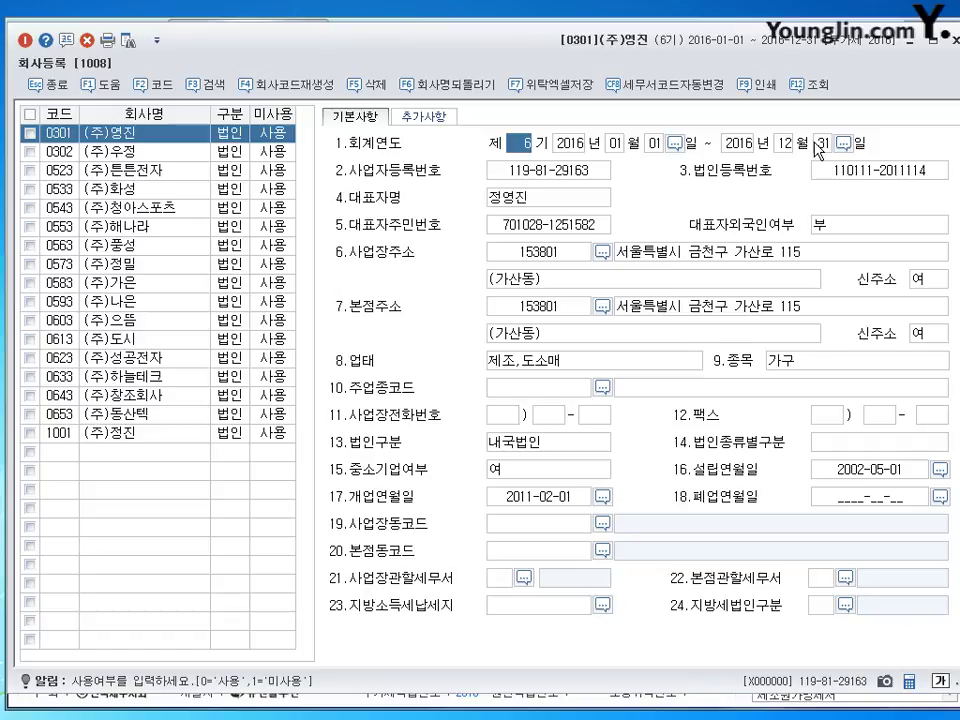
pyautogui.click(515, 497)
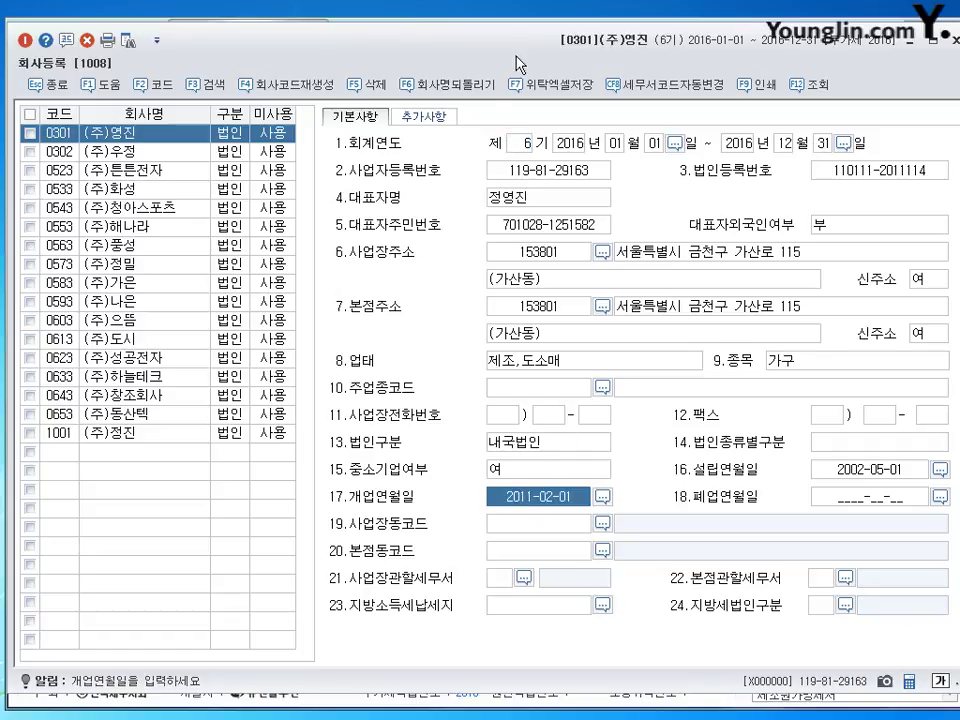
pyautogui.click(525, 143)
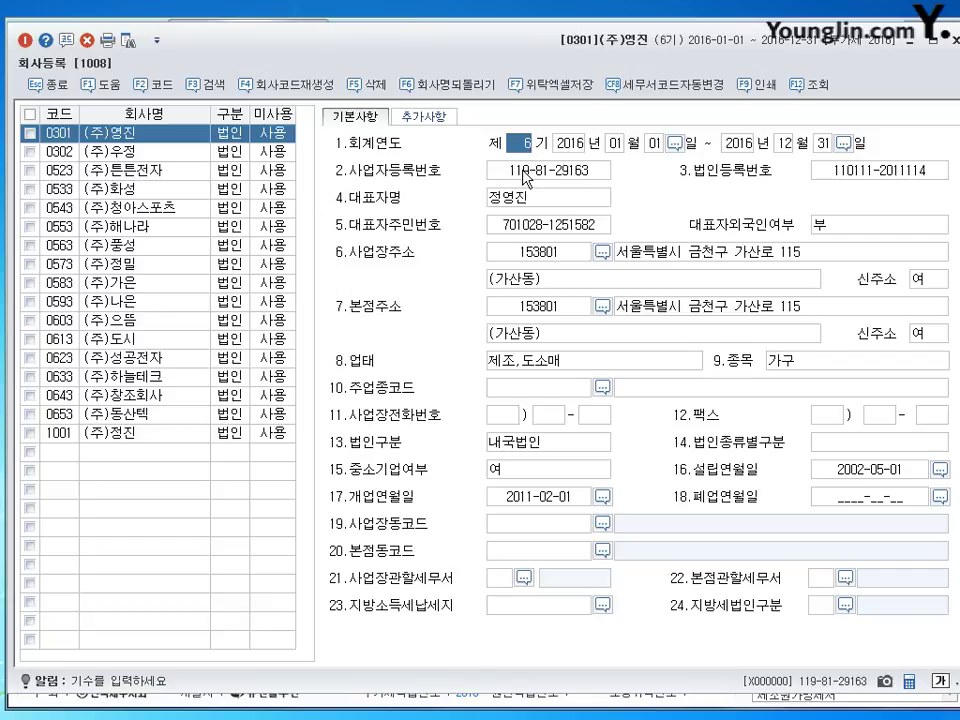
pyautogui.click(526, 178)
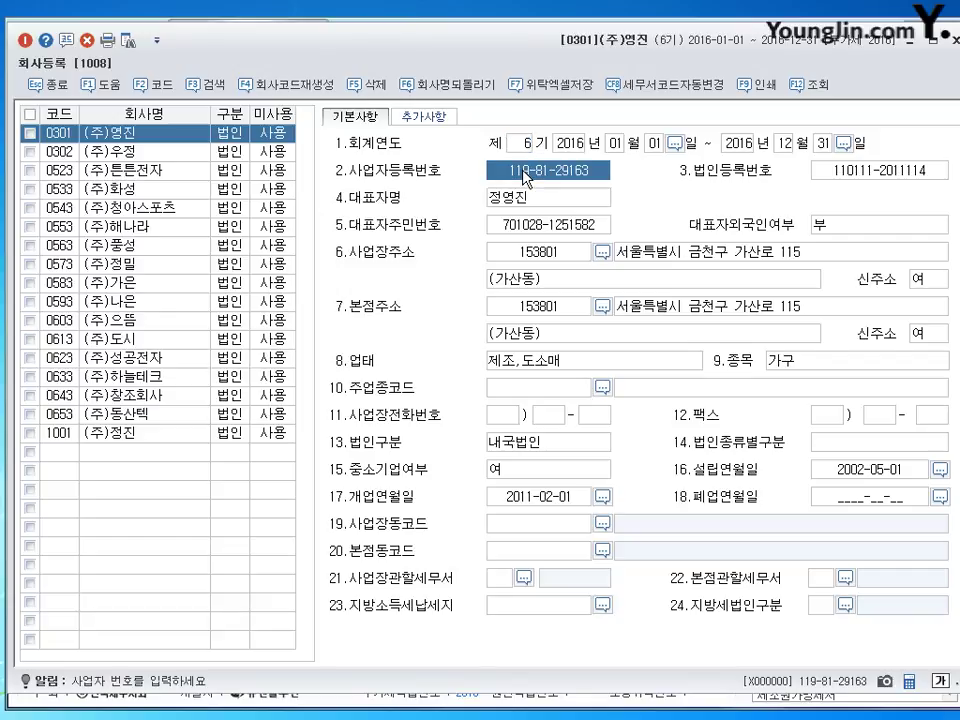
pyautogui.click(860, 172)
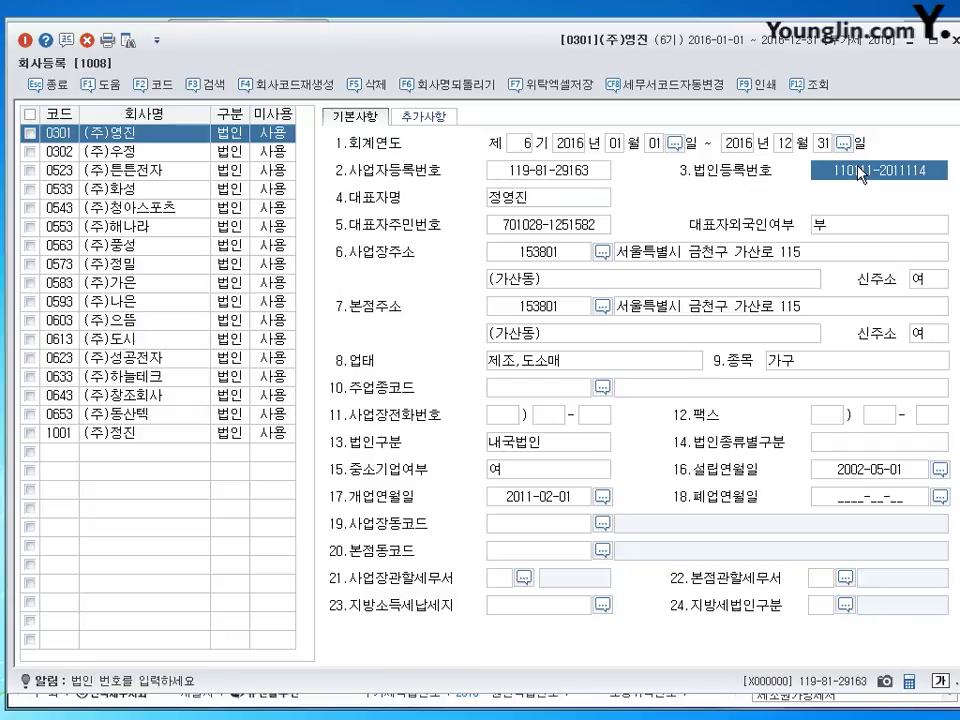
pyautogui.click(504, 205)
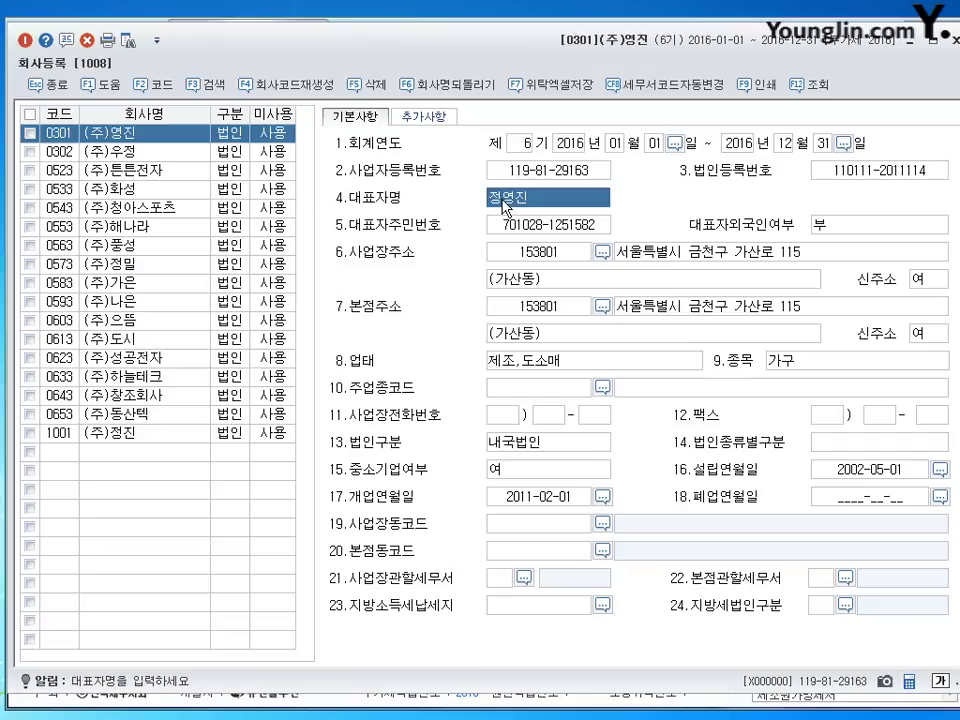
pyautogui.click(513, 226)
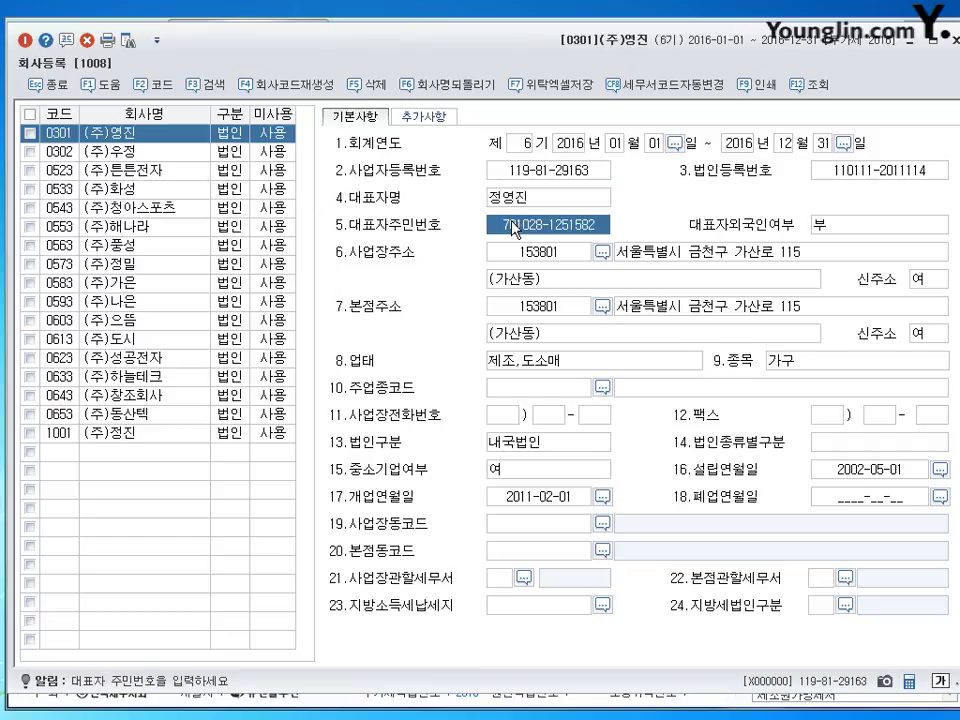
pyautogui.click(671, 259)
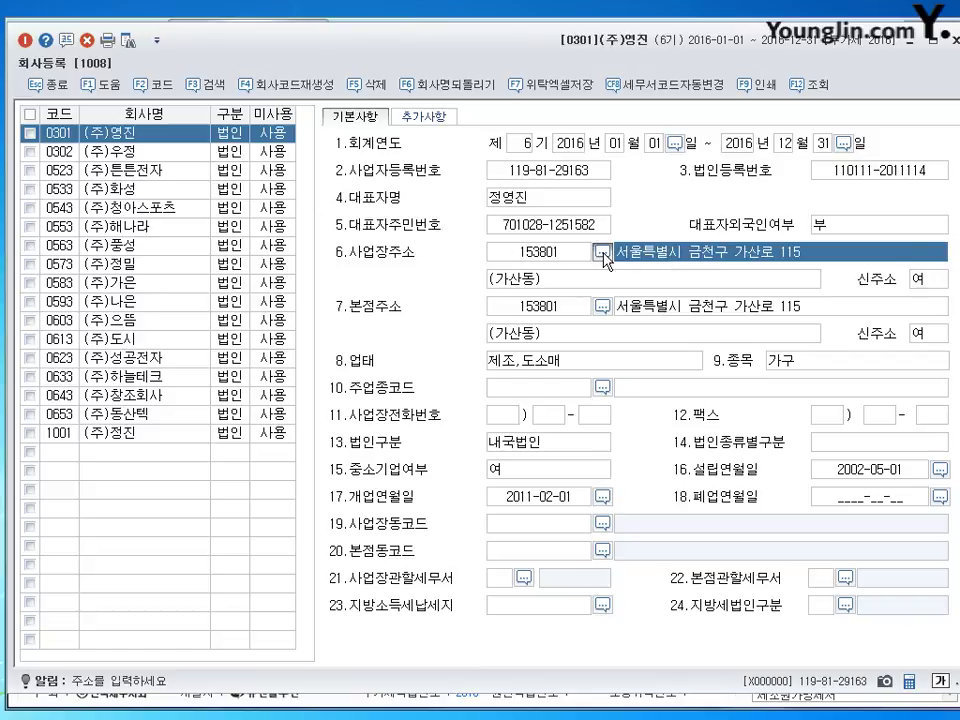
pyautogui.click(602, 253)
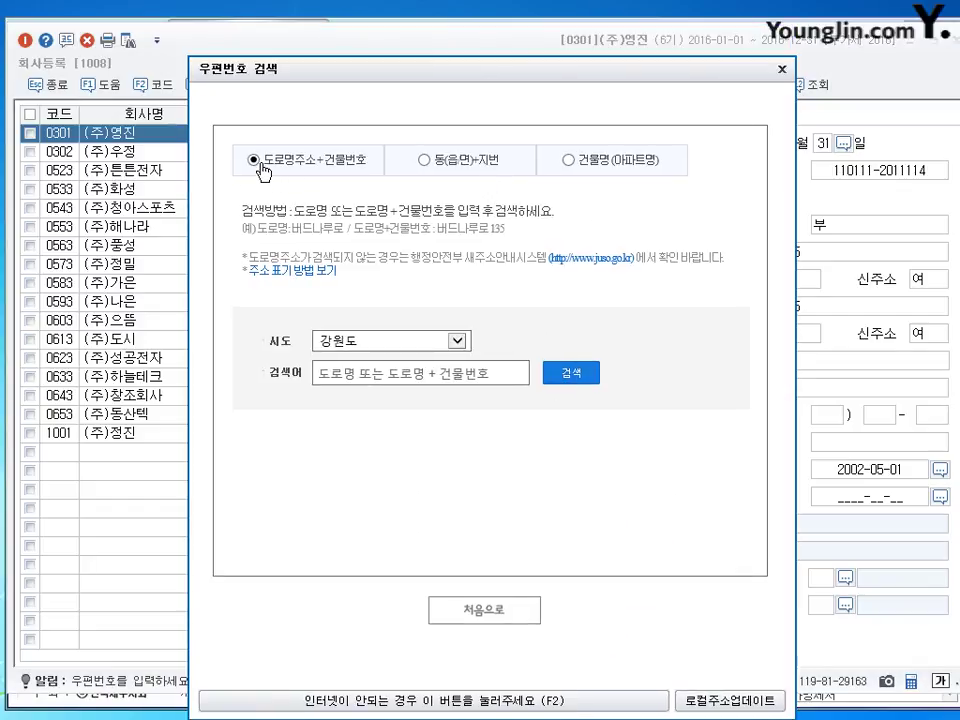
pyautogui.click(395, 159)
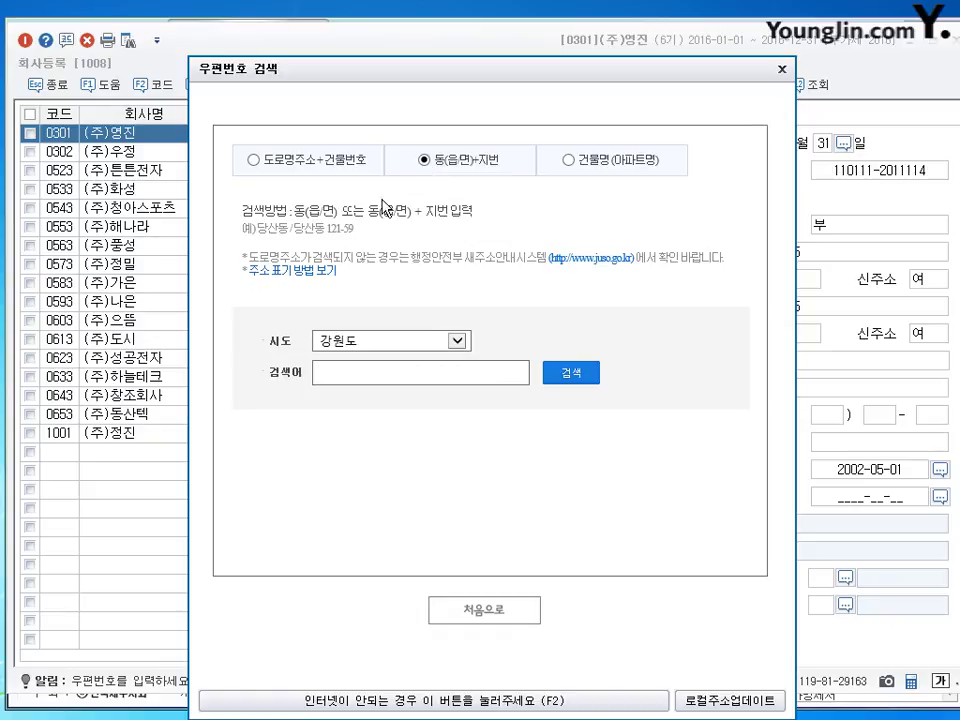
pyautogui.click(243, 159)
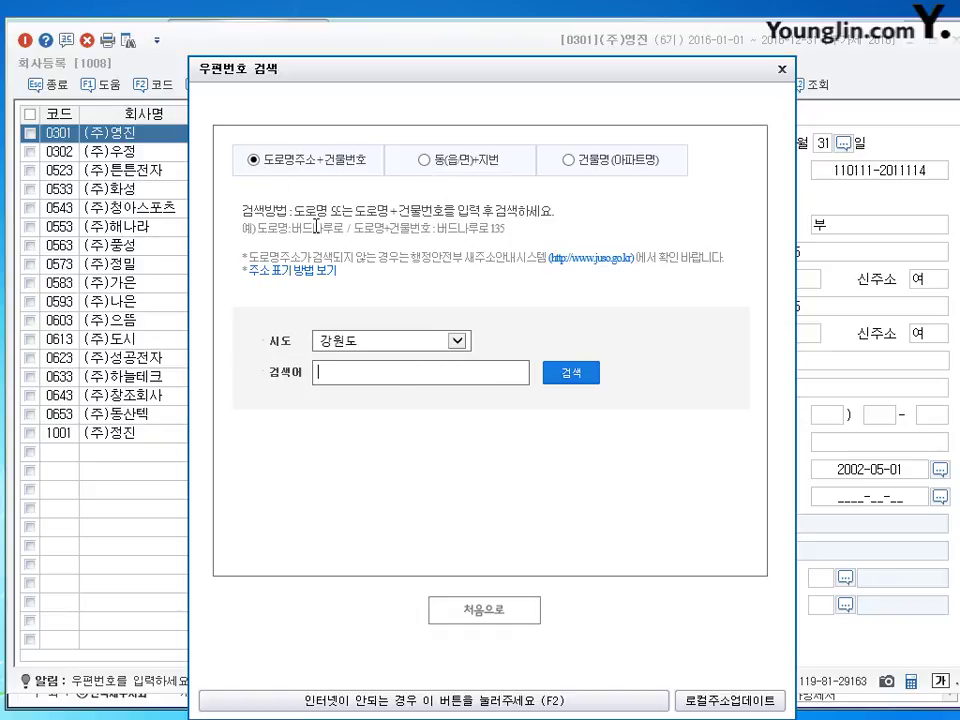
pyautogui.click(457, 341)
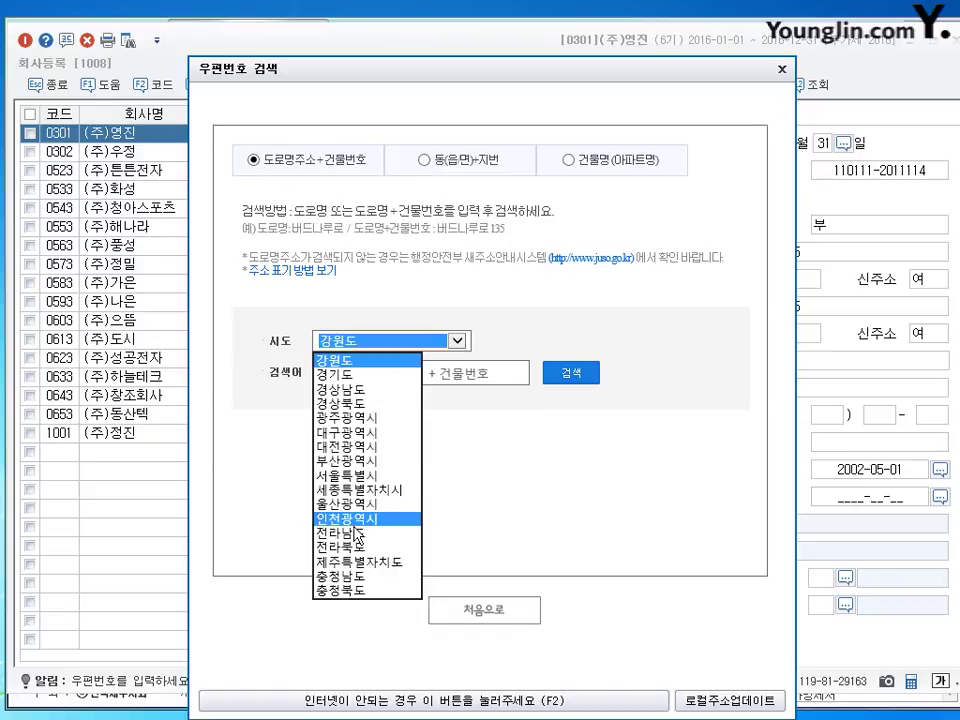
pyautogui.click(356, 478)
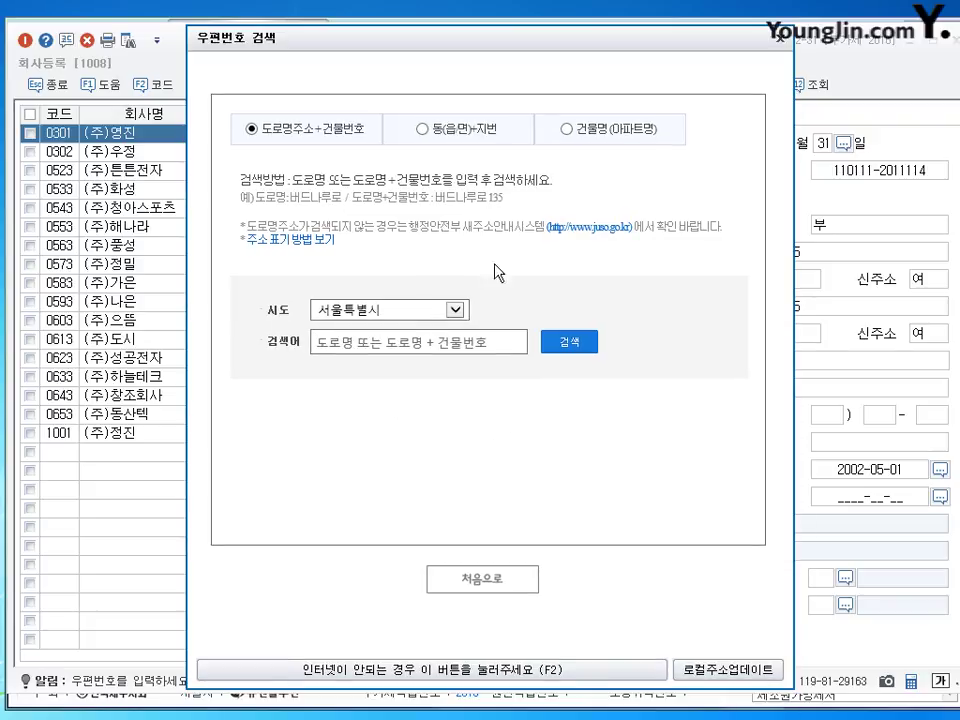
pyautogui.click(322, 340)
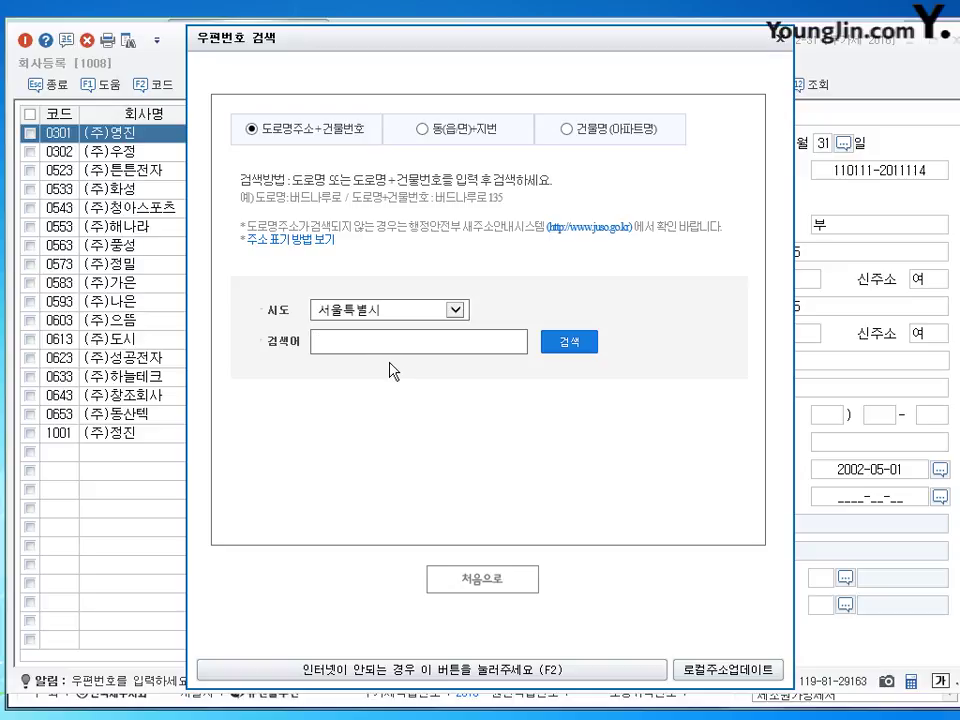
pyautogui.click(555, 345)
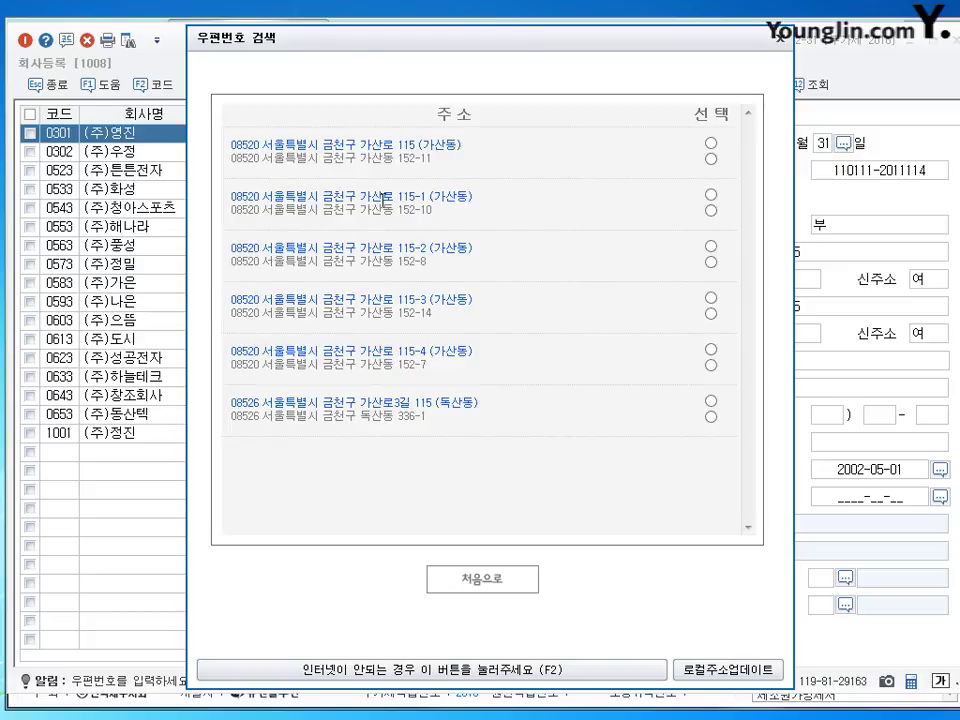
pyautogui.click(711, 143)
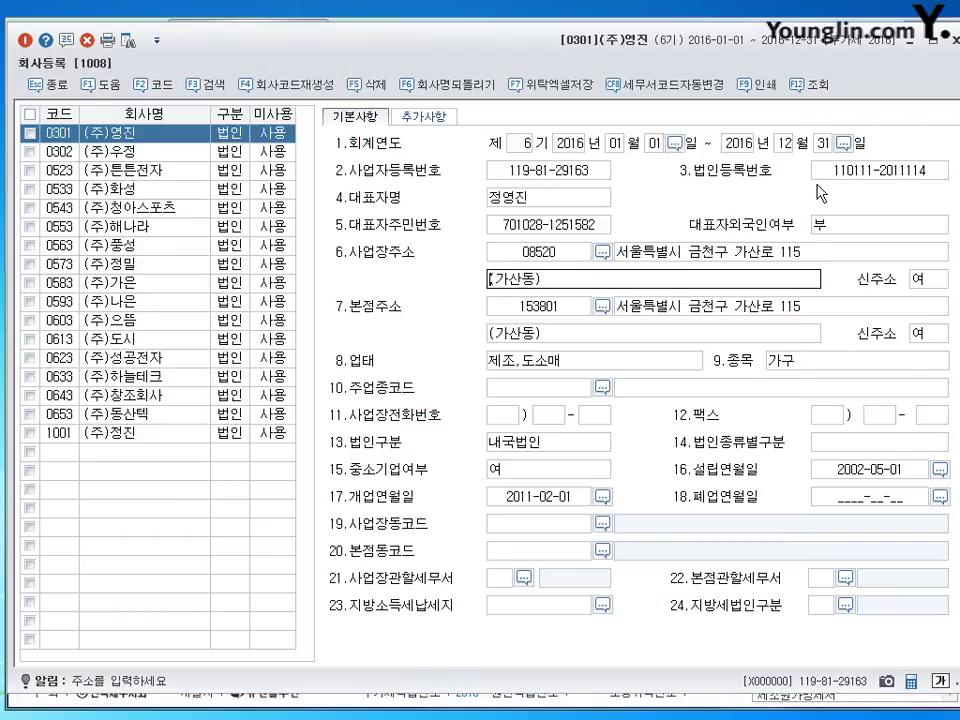
pyautogui.press('Return')
pyautogui.press('Return')
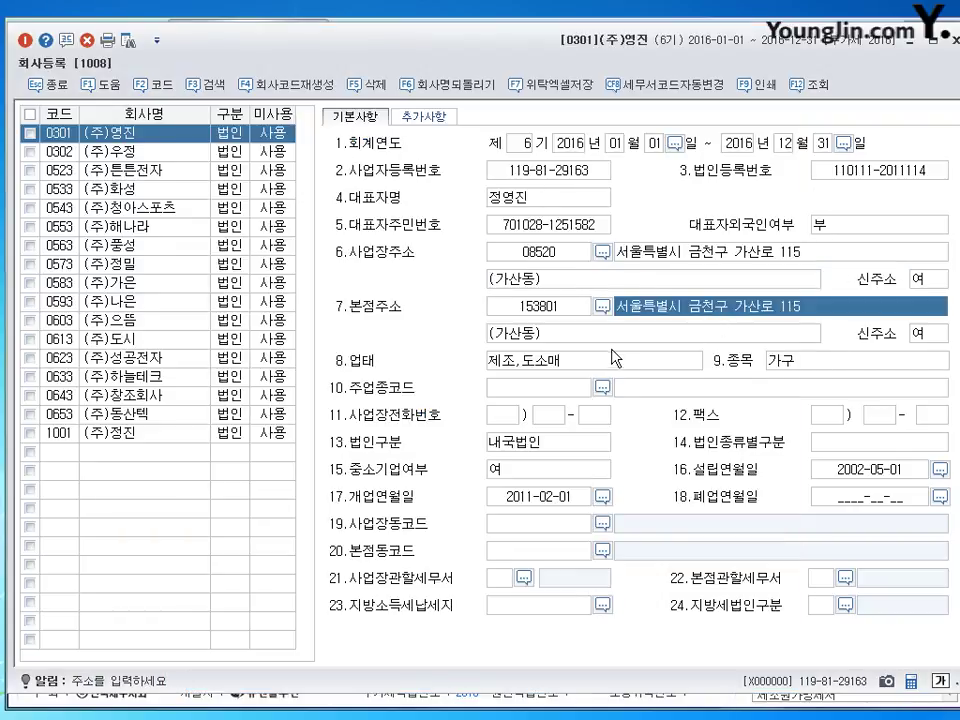
# Step: Move from the business address to the head-office address and bring up its postcode search
pyautogui.press('Return')
pyautogui.click(651, 255)
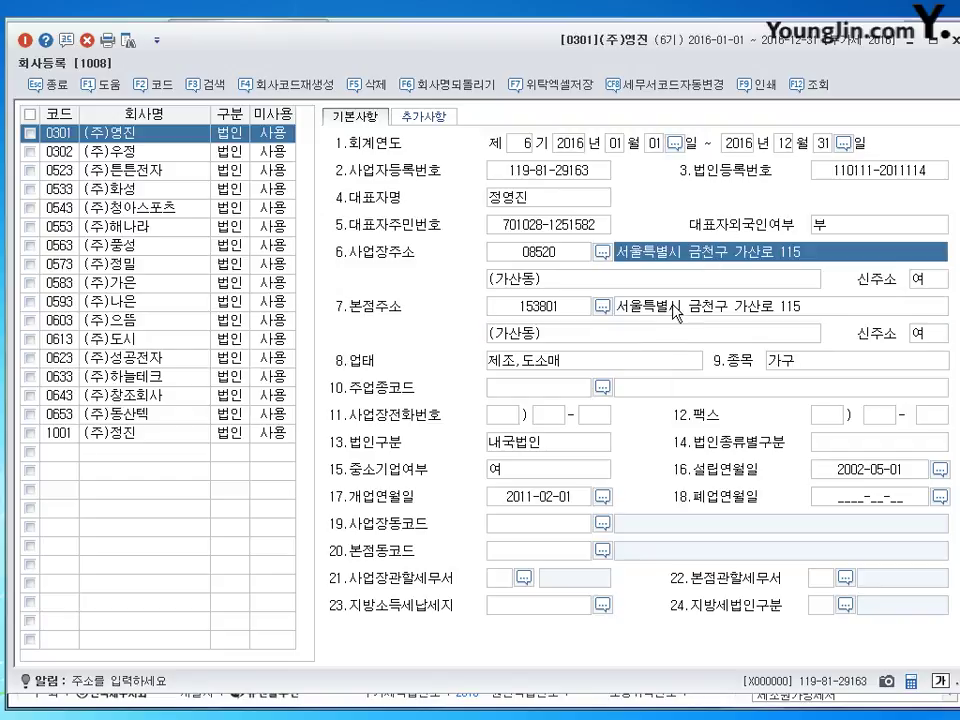
pyautogui.click(674, 307)
pyautogui.click(677, 253)
pyautogui.click(622, 310)
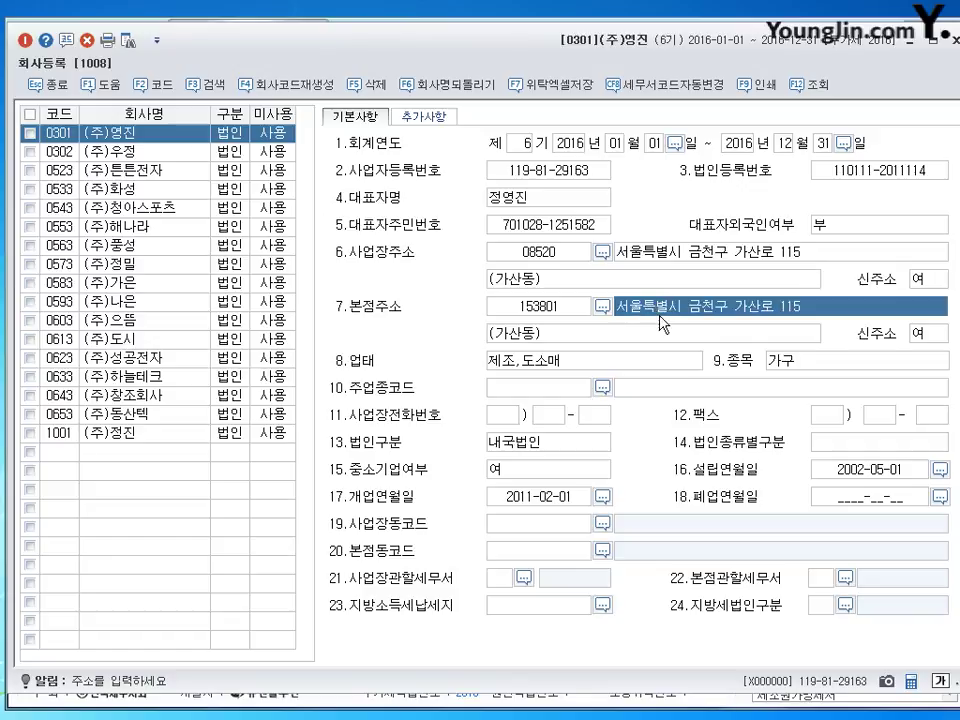
pyautogui.click(602, 307)
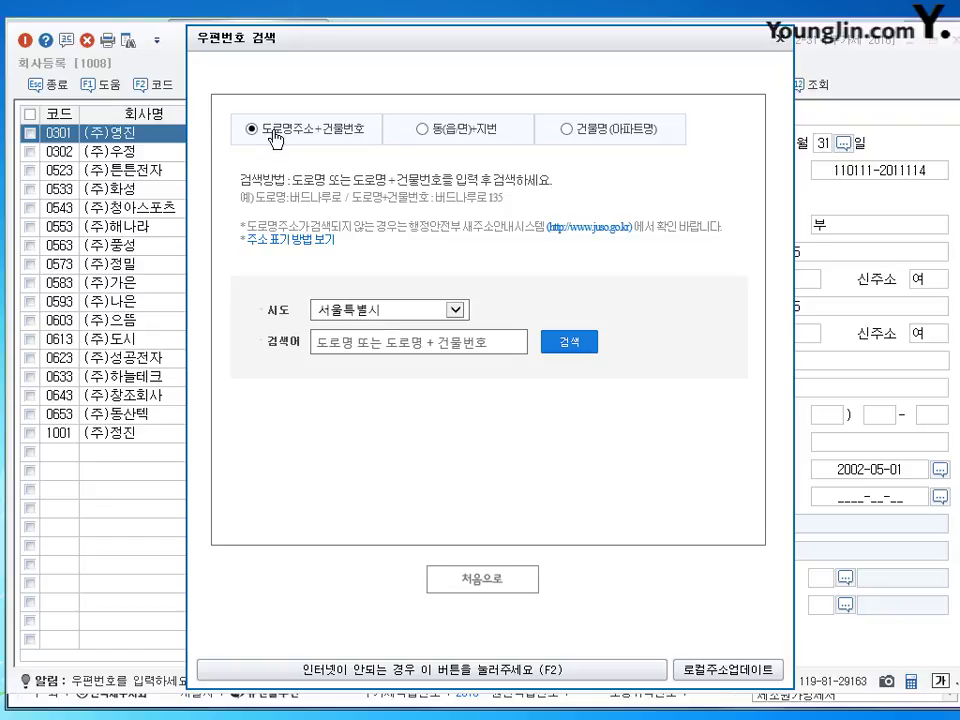
pyautogui.click(334, 340)
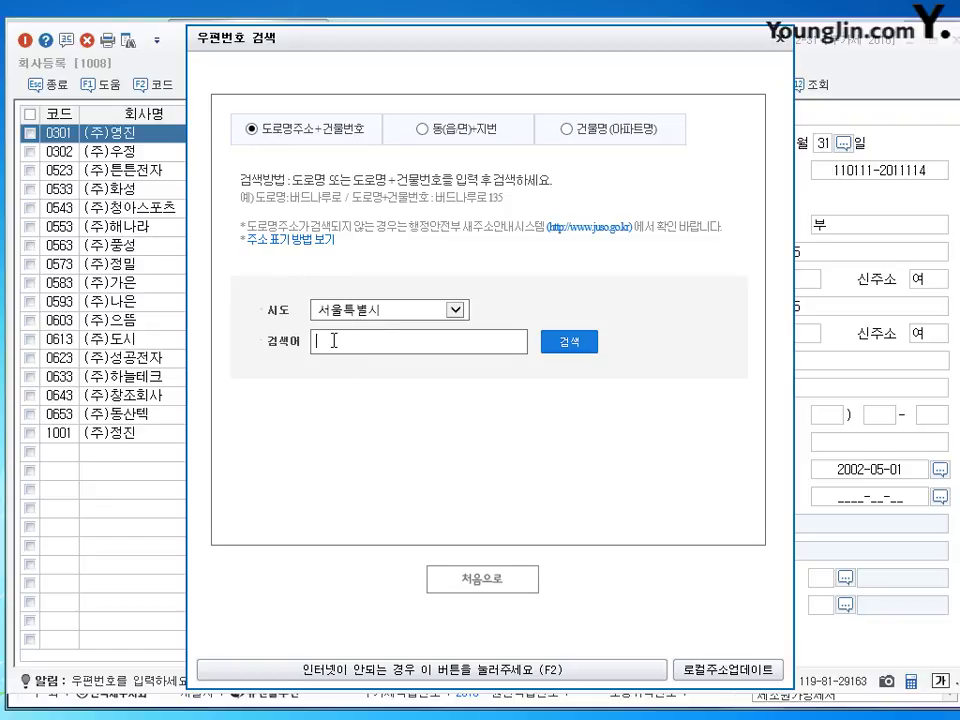
pyautogui.write('간선로')
pyautogui.press('BackSpace')
pyautogui.press('BackSpace')
pyautogui.press('BackSpace')
pyautogui.write('ㄱ')
pyautogui.press('BackSpace')
pyautogui.press('BackSpace')
pyautogui.press('BackSpace')
pyautogui.press('Return')
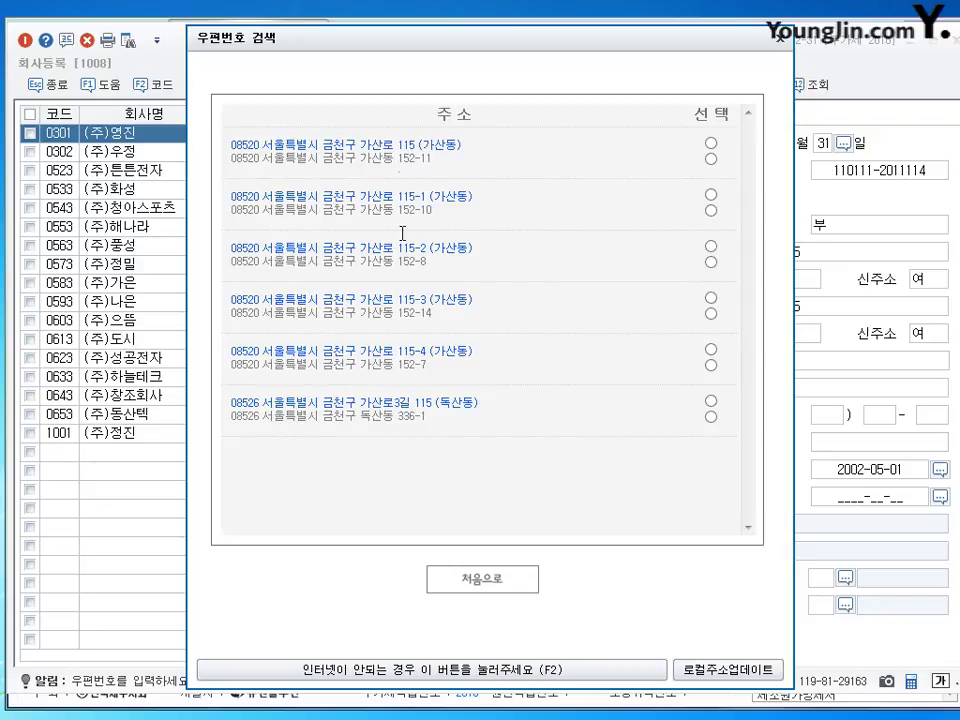
pyautogui.click(710, 143)
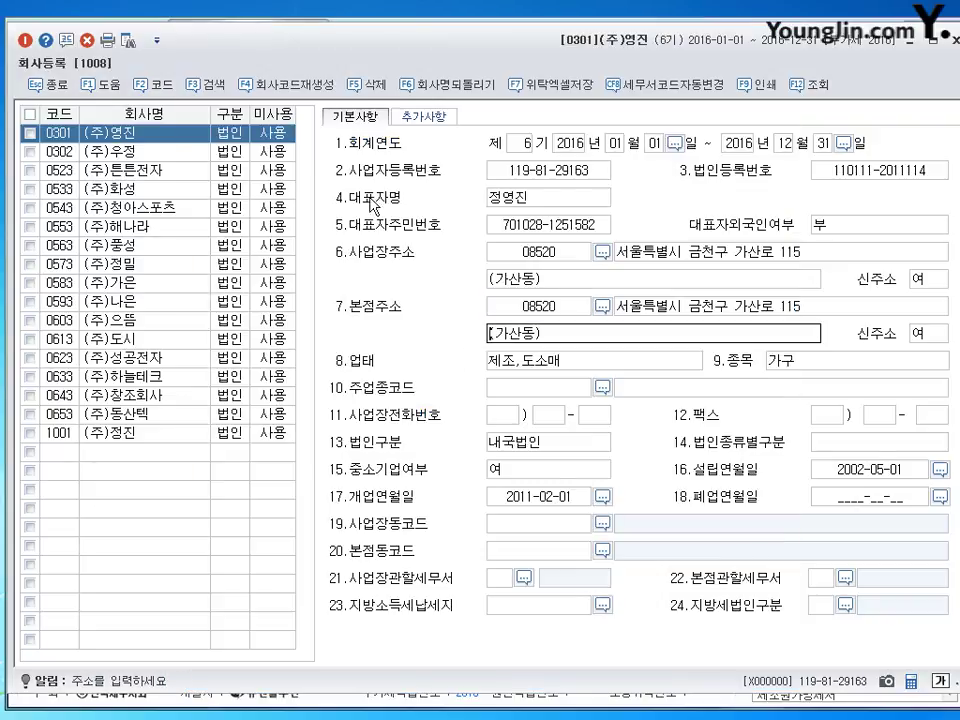
pyautogui.click(691, 314)
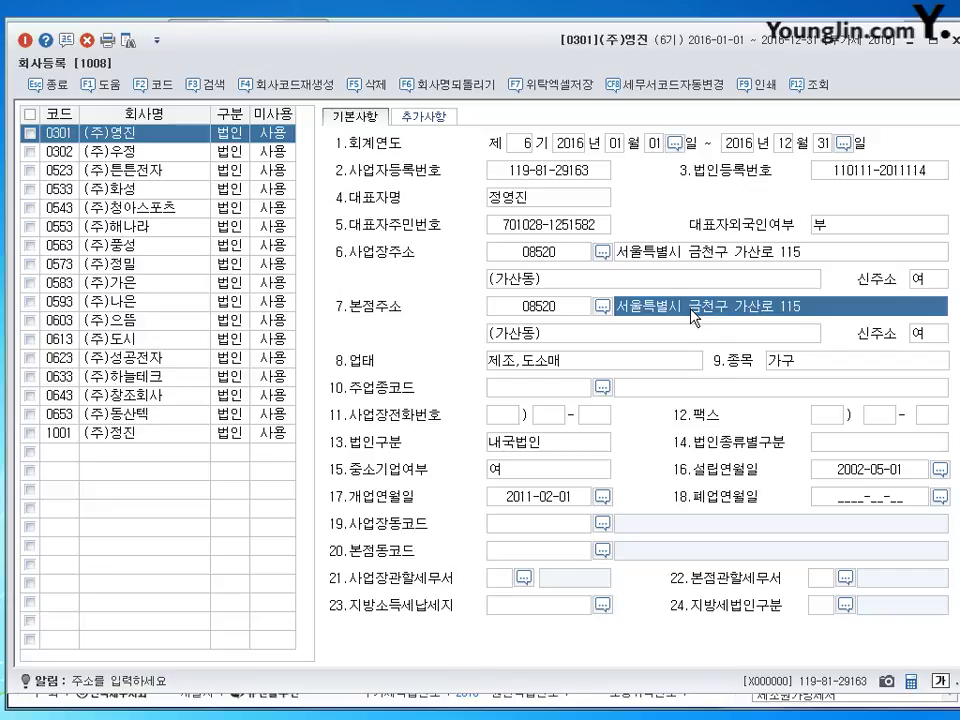
pyautogui.click(696, 257)
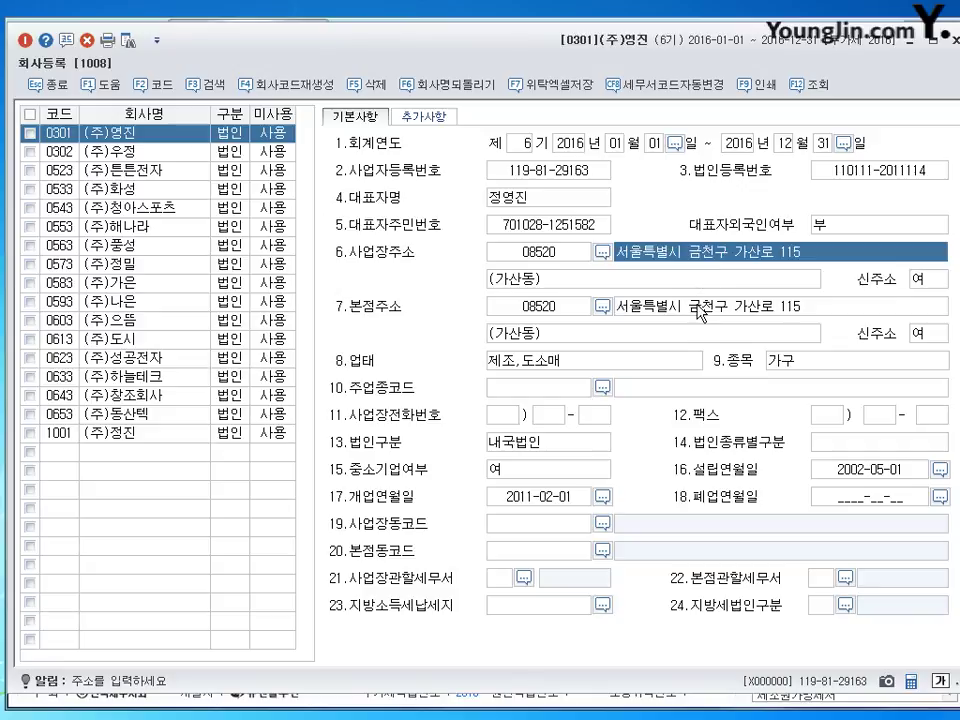
pyautogui.click(700, 308)
pyautogui.click(704, 265)
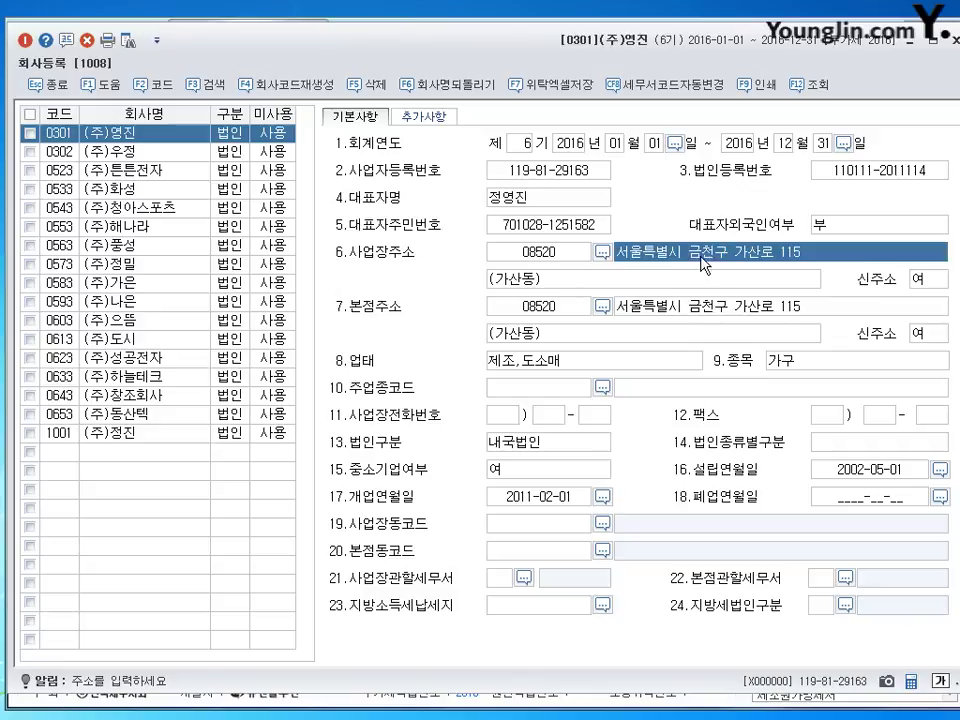
pyautogui.click(704, 313)
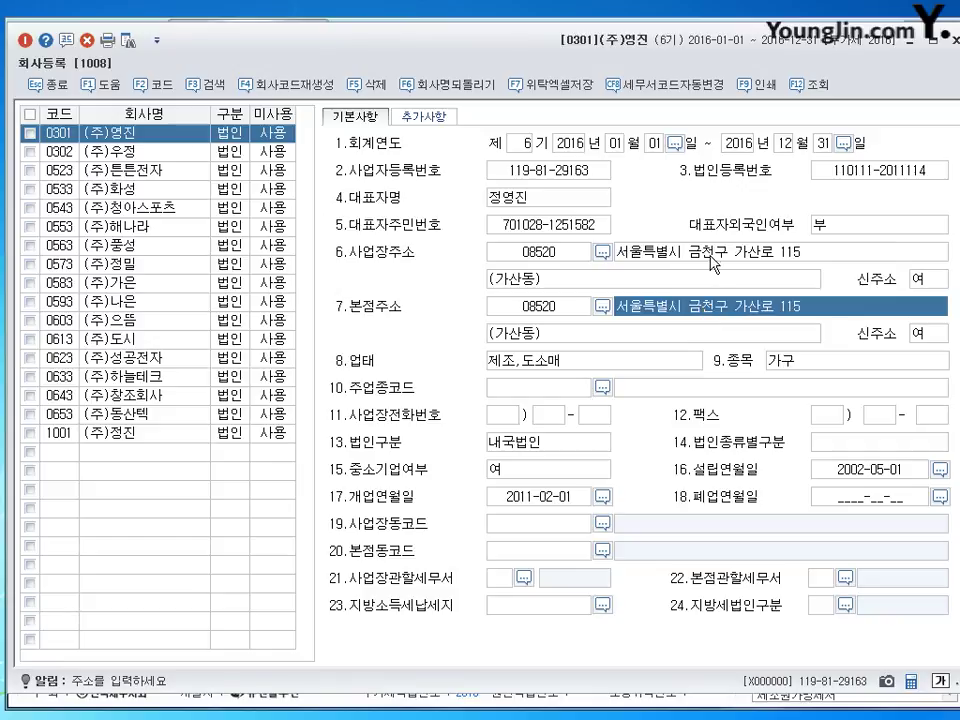
pyautogui.click(717, 250)
pyautogui.click(716, 278)
pyautogui.click(709, 307)
pyautogui.click(707, 334)
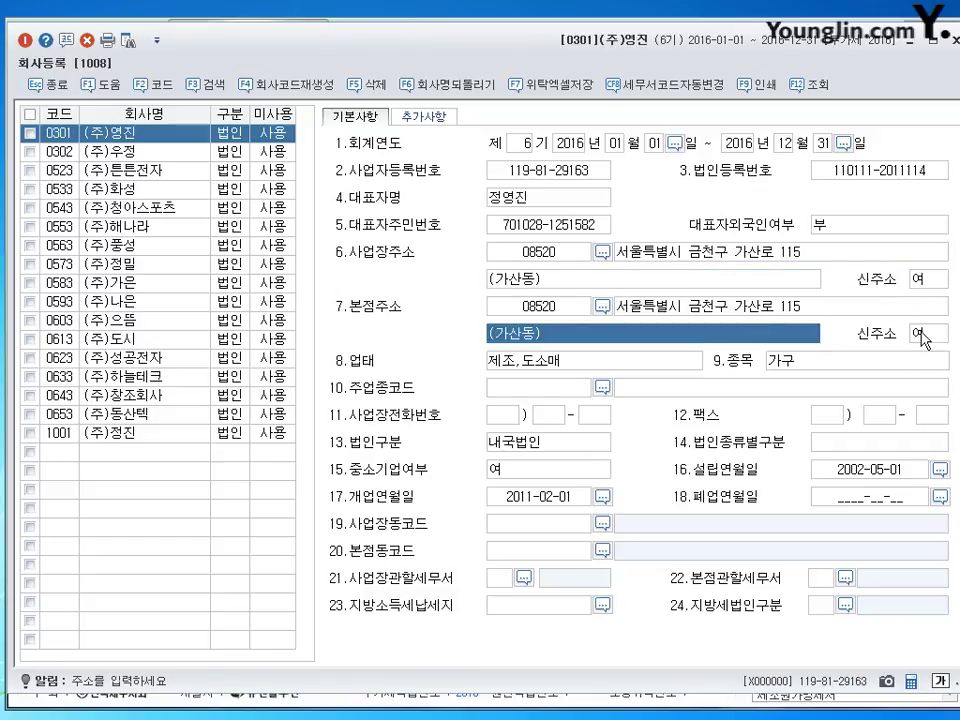
pyautogui.click(678, 367)
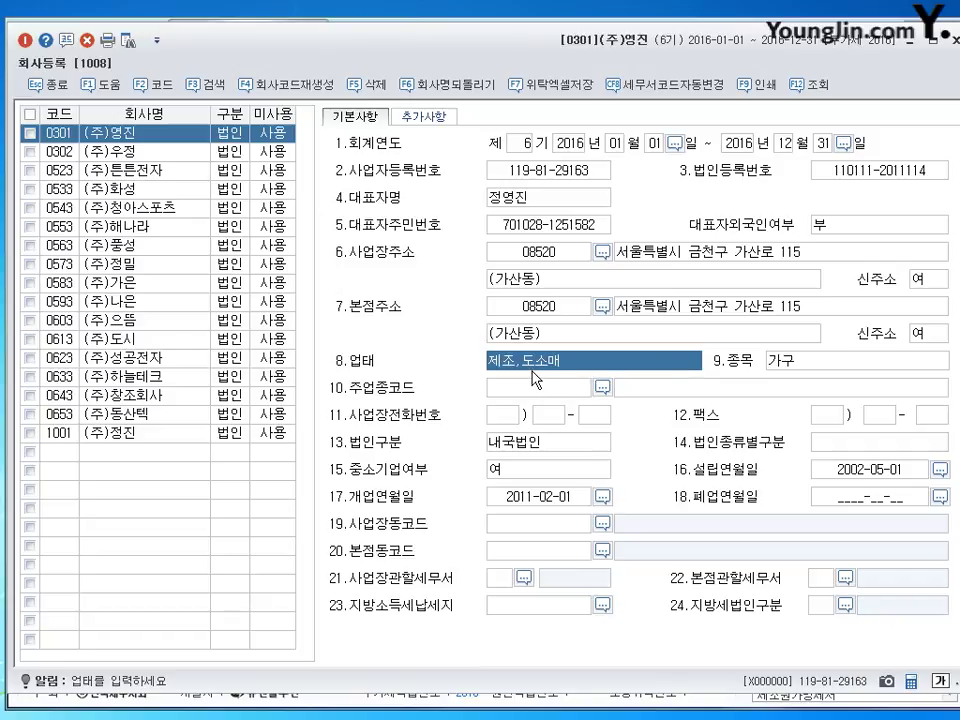
# Step: Pass the item 가구 and opening date 2011-02-01, then open the 21.사업장관할세무서 tax office lookup
pyautogui.click(804, 363)
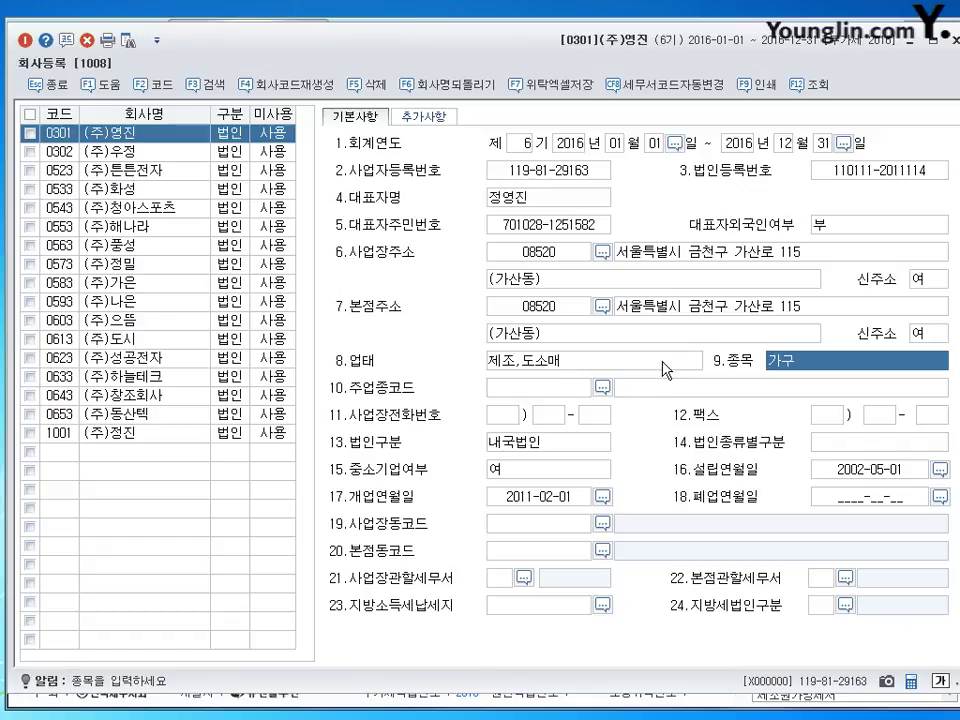
pyautogui.click(517, 502)
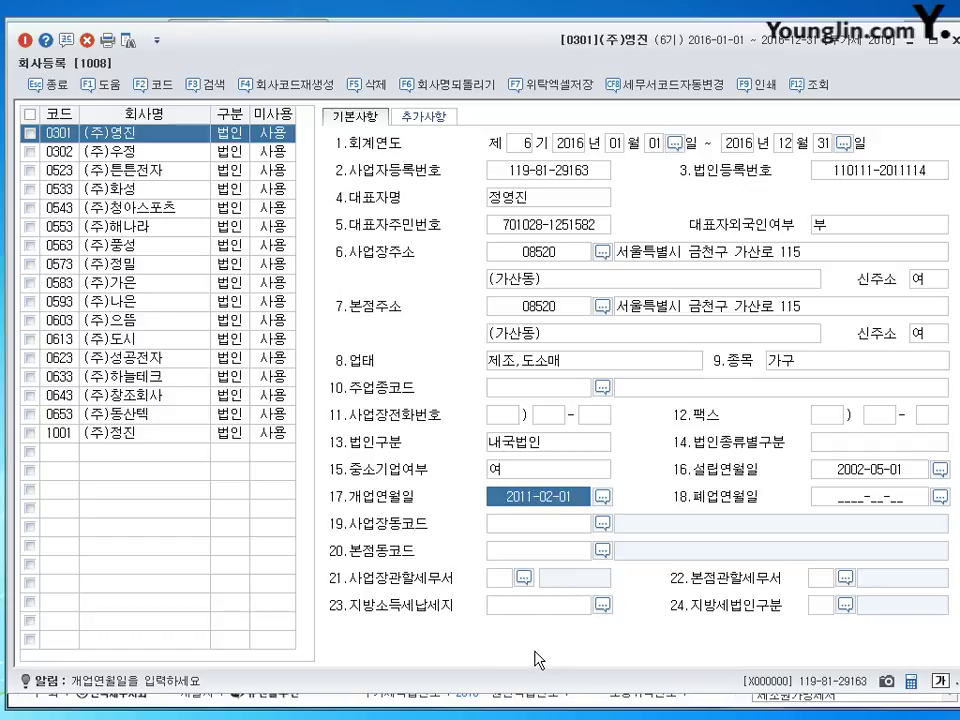
pyautogui.click(499, 579)
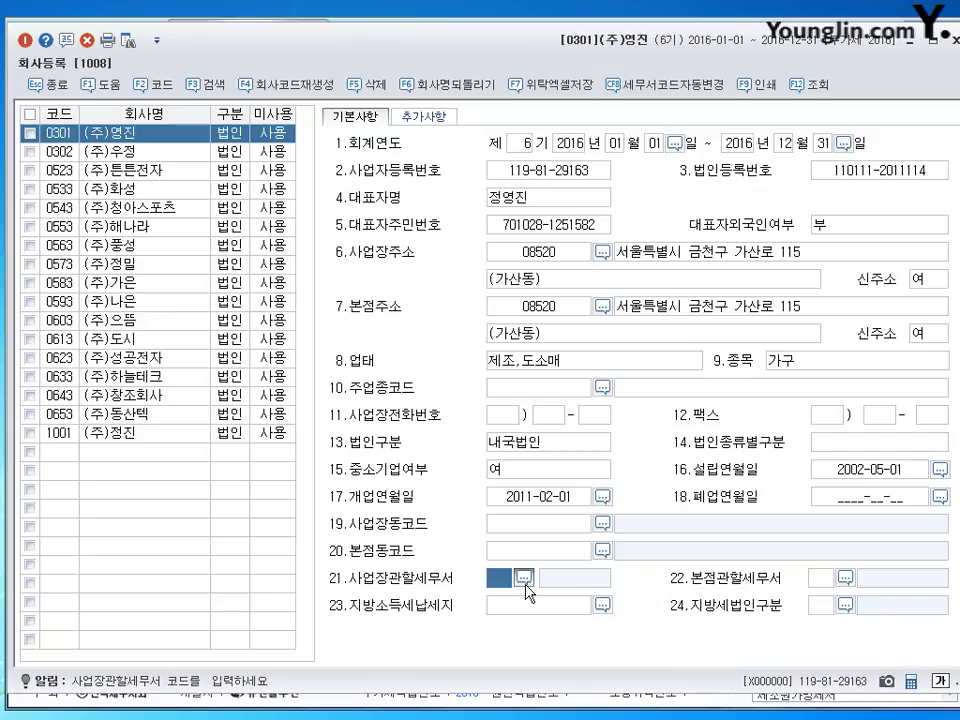
pyautogui.click(524, 580)
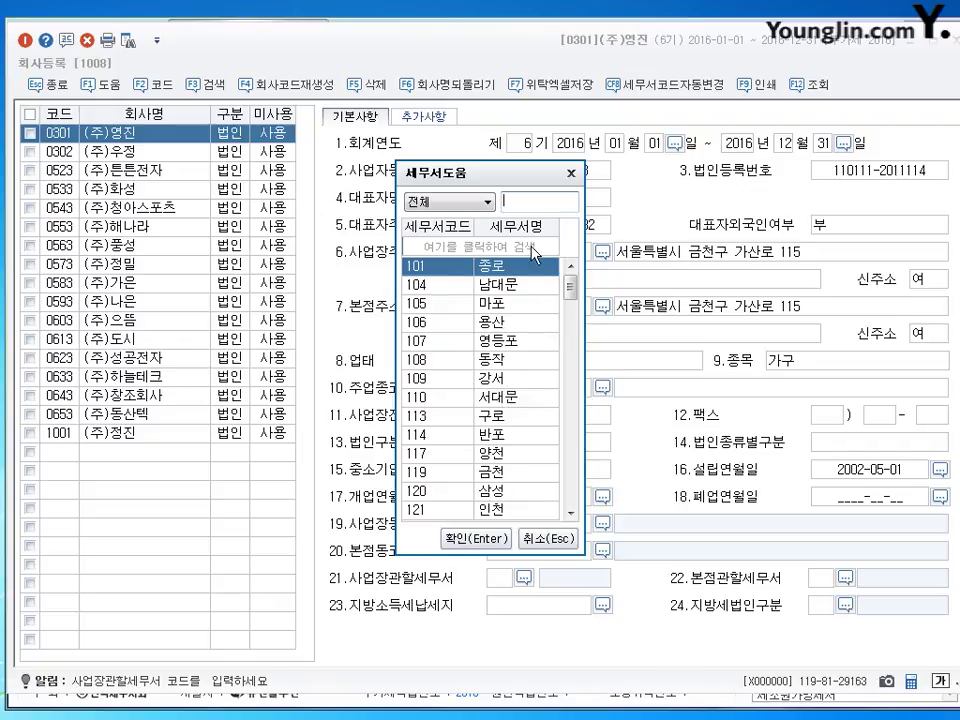
# Step: Search the tax office list for 시흥 (code 140), then cancel without assigning it
pyautogui.moveTo(570, 296); pyautogui.dragTo(570, 296)
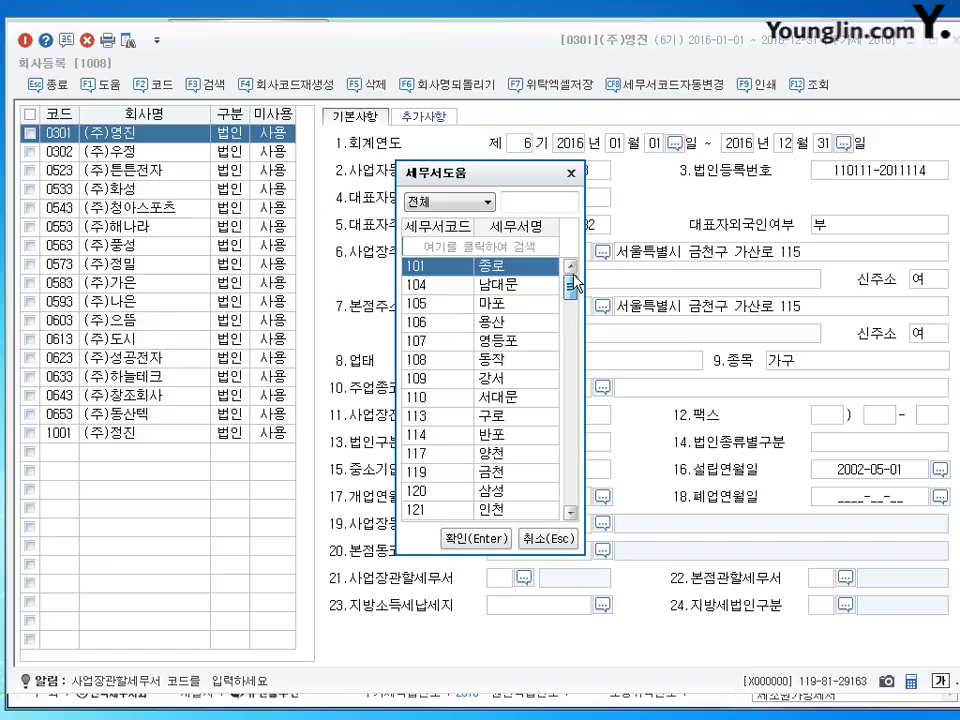
pyautogui.click(480, 245)
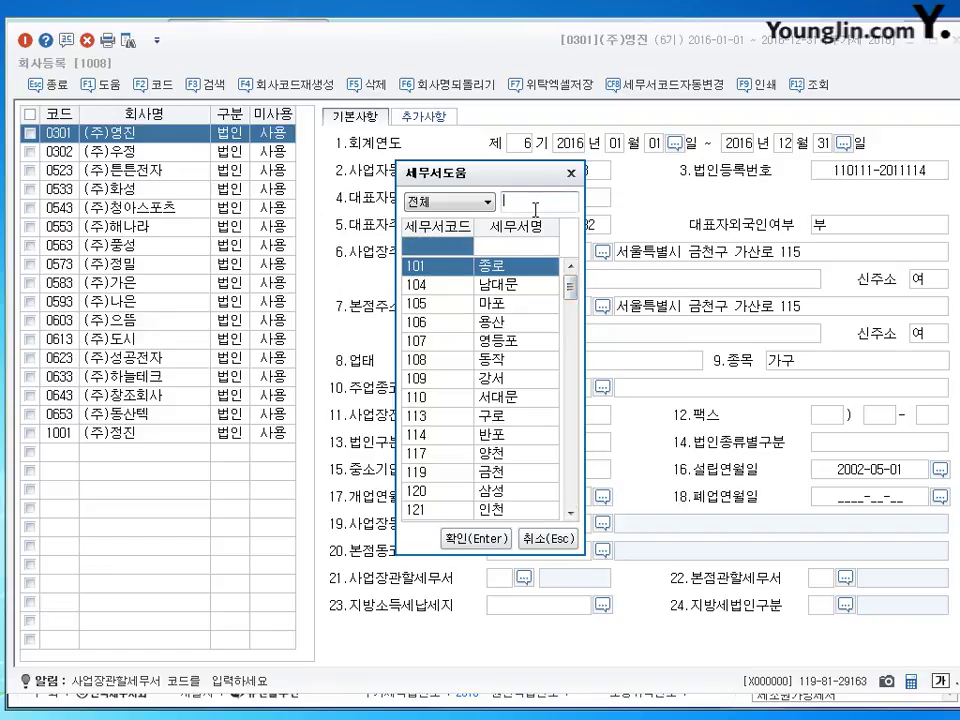
pyautogui.write('시')
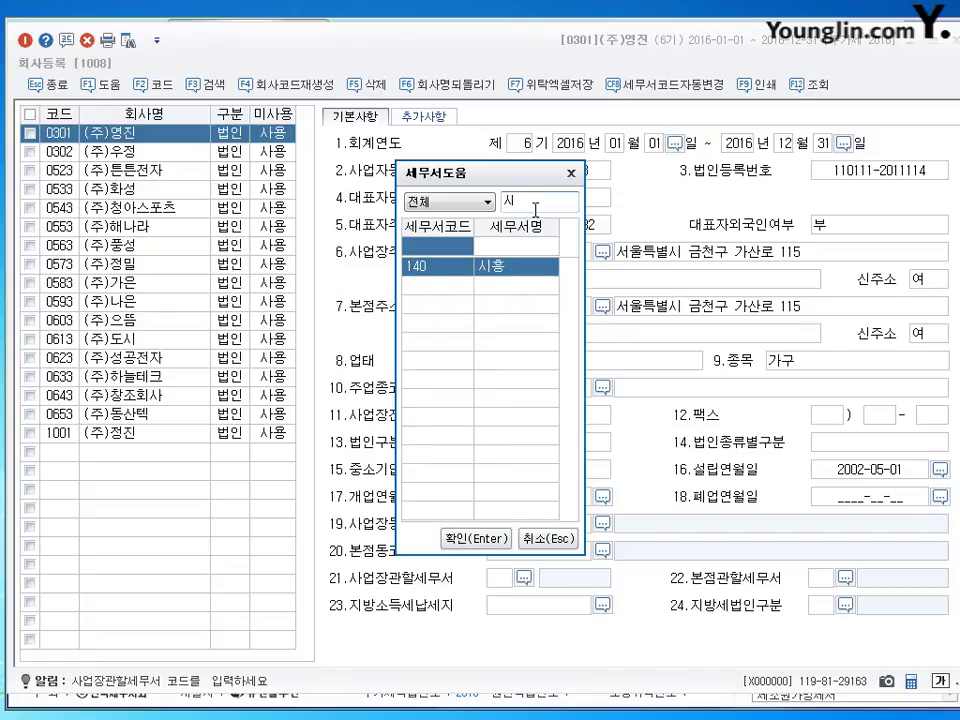
pyautogui.write('흥')
pyautogui.click(547, 538)
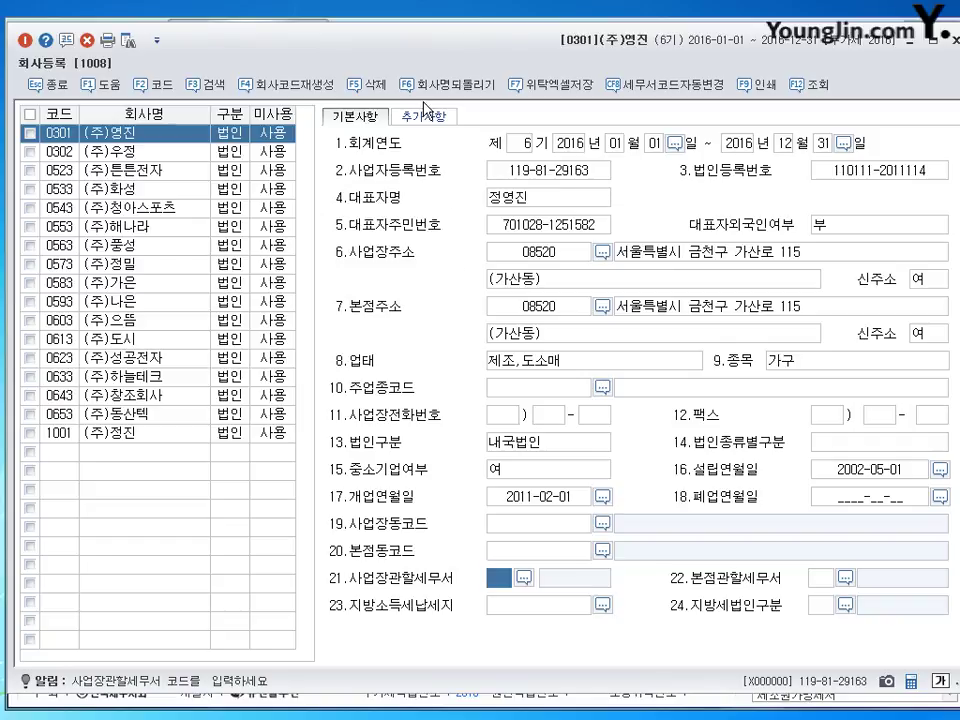
pyautogui.click(422, 116)
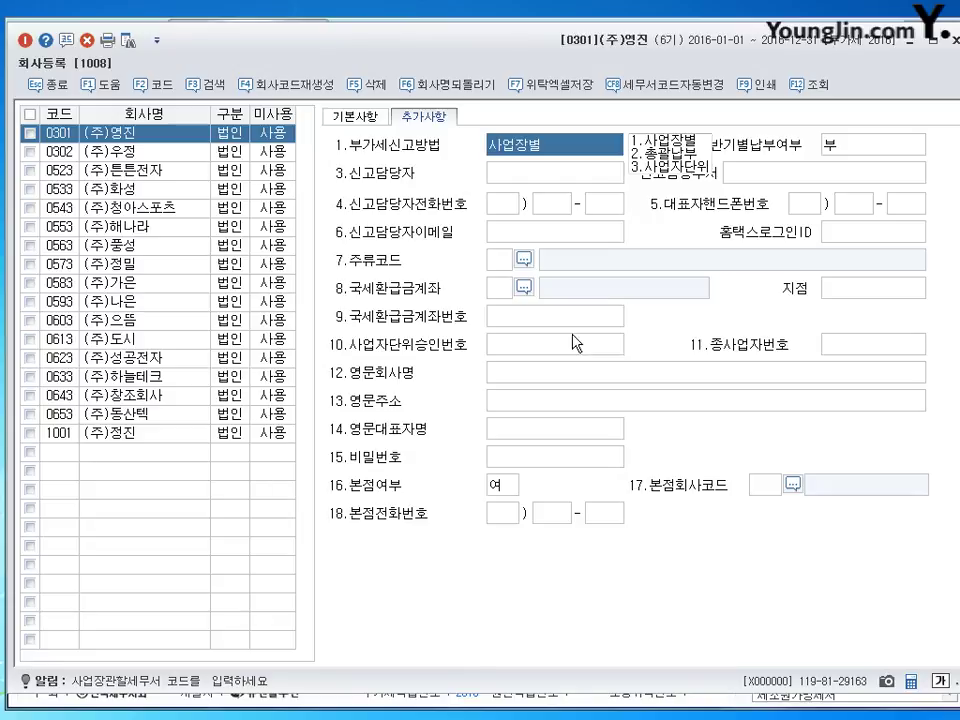
pyautogui.click(352, 117)
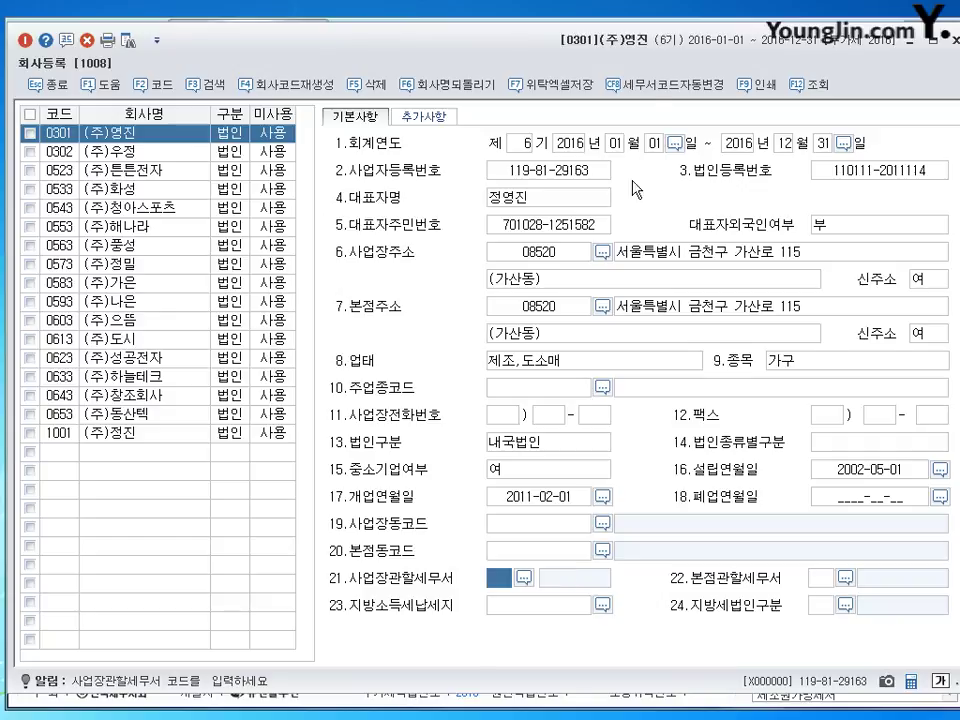
# Step: Select the 사업자등록번호 field, then leave the 회사등록 window with Esc
pyautogui.click(538, 174)
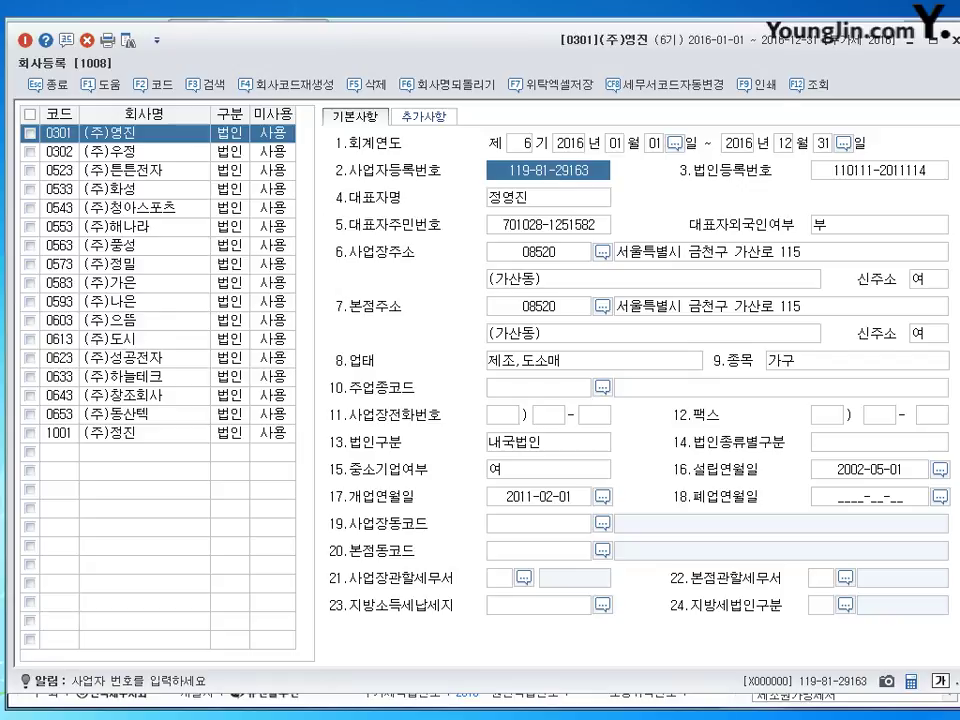
pyautogui.press('Escape')
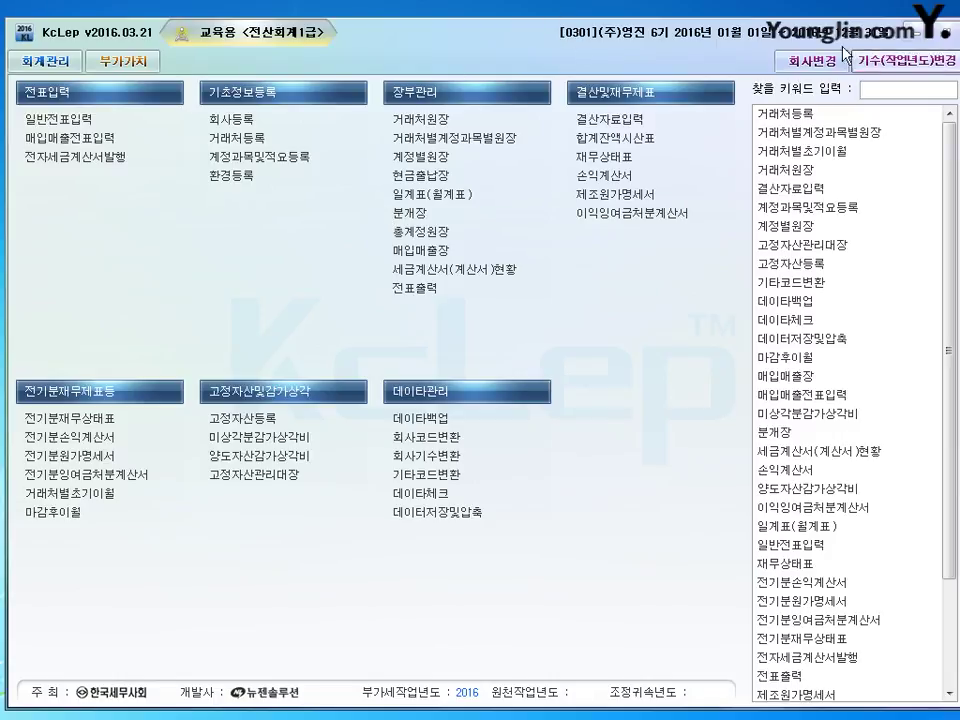
pyautogui.click(818, 59)
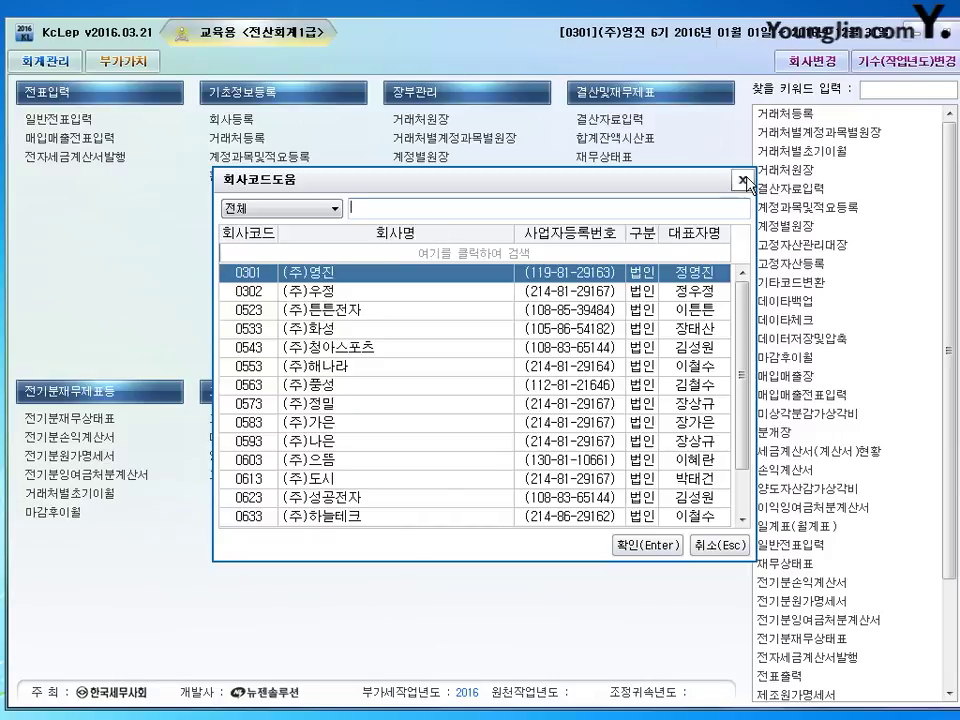
pyautogui.click(742, 180)
pyautogui.click(952, 36)
pyautogui.click(450, 398)
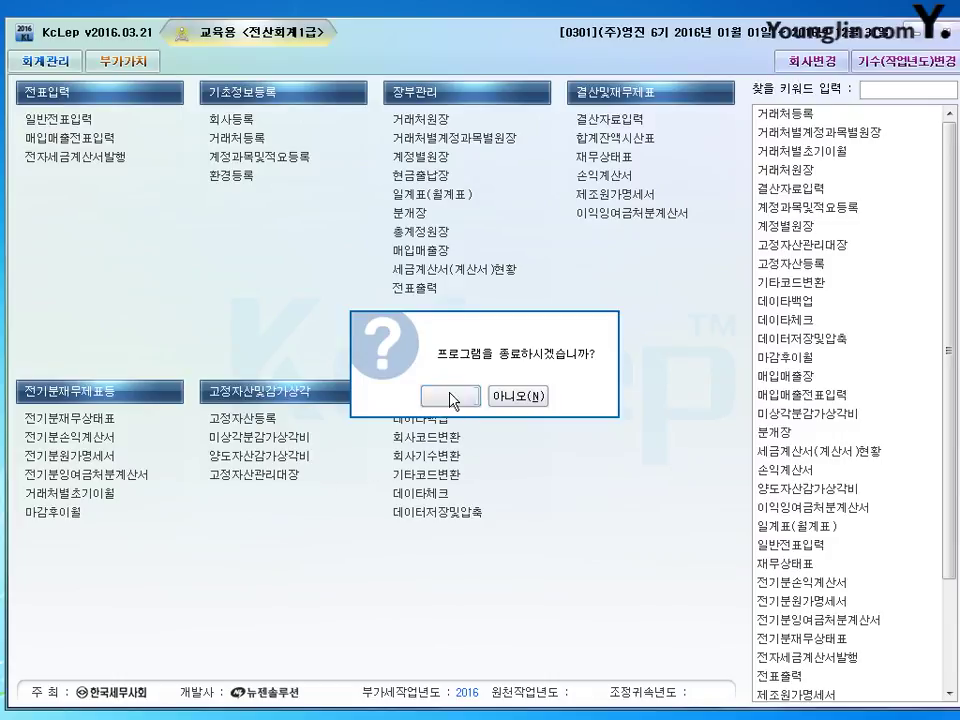
pyautogui.doubleClick(472, 257)
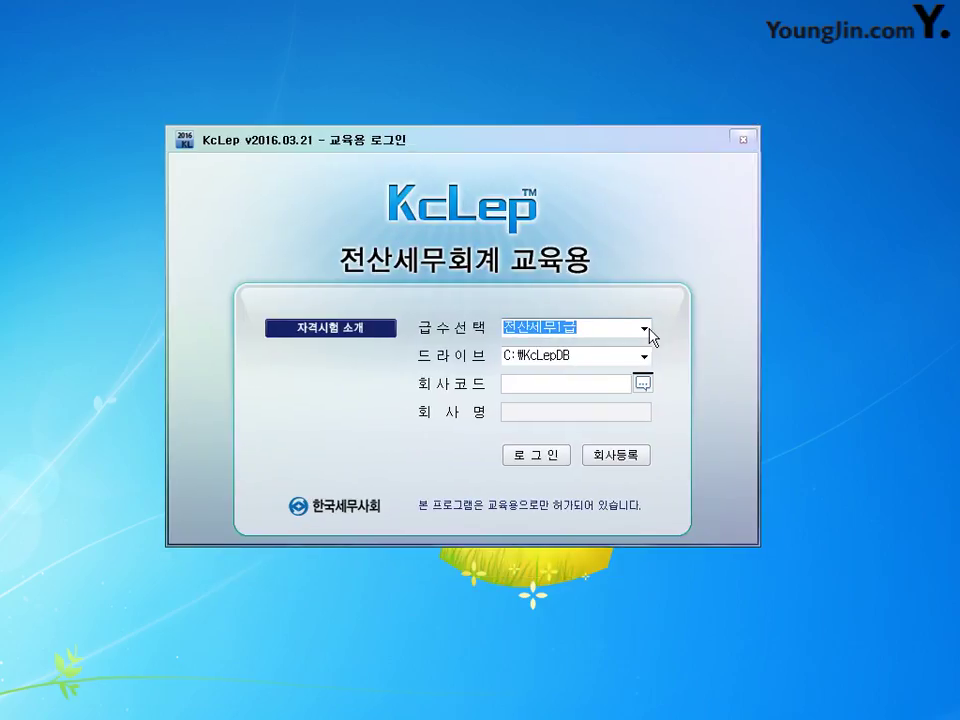
pyautogui.click(644, 328)
pyautogui.click(539, 374)
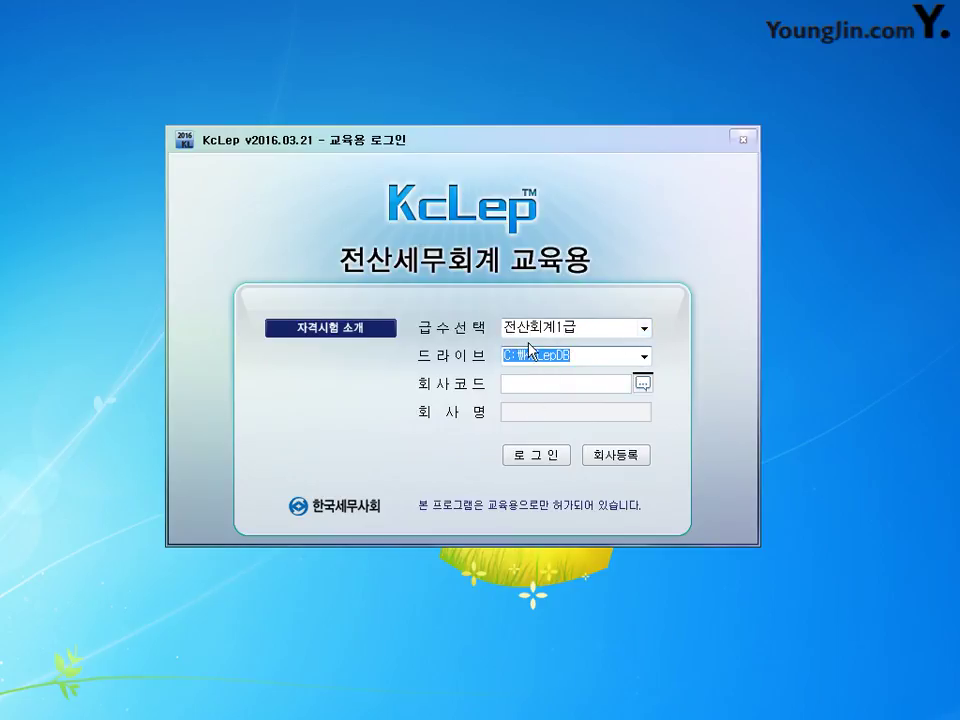
pyautogui.click(540, 384)
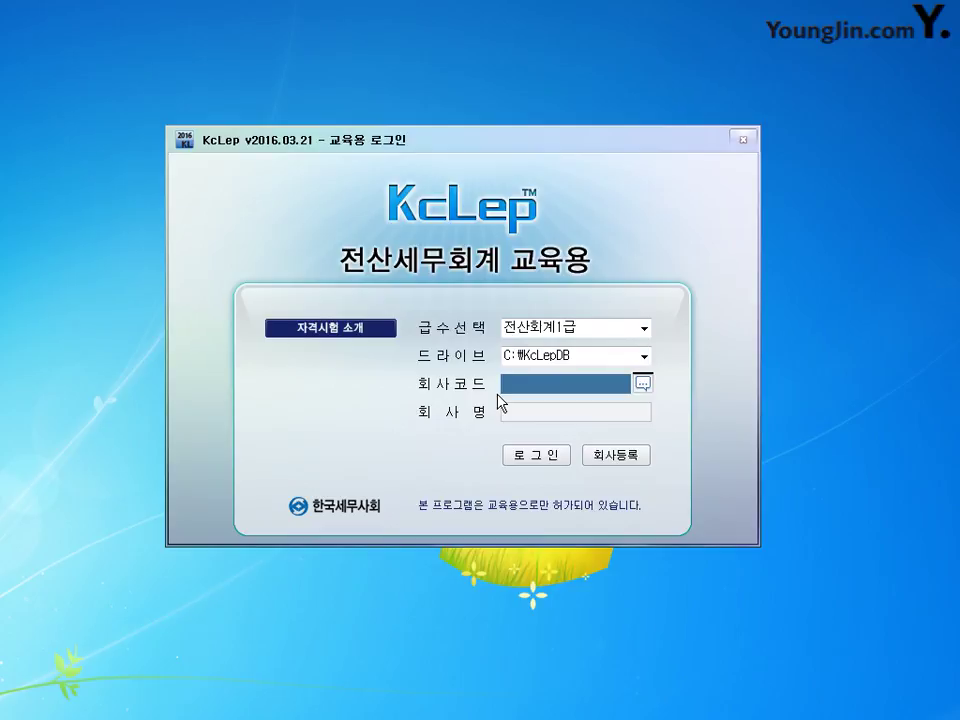
pyautogui.click(643, 383)
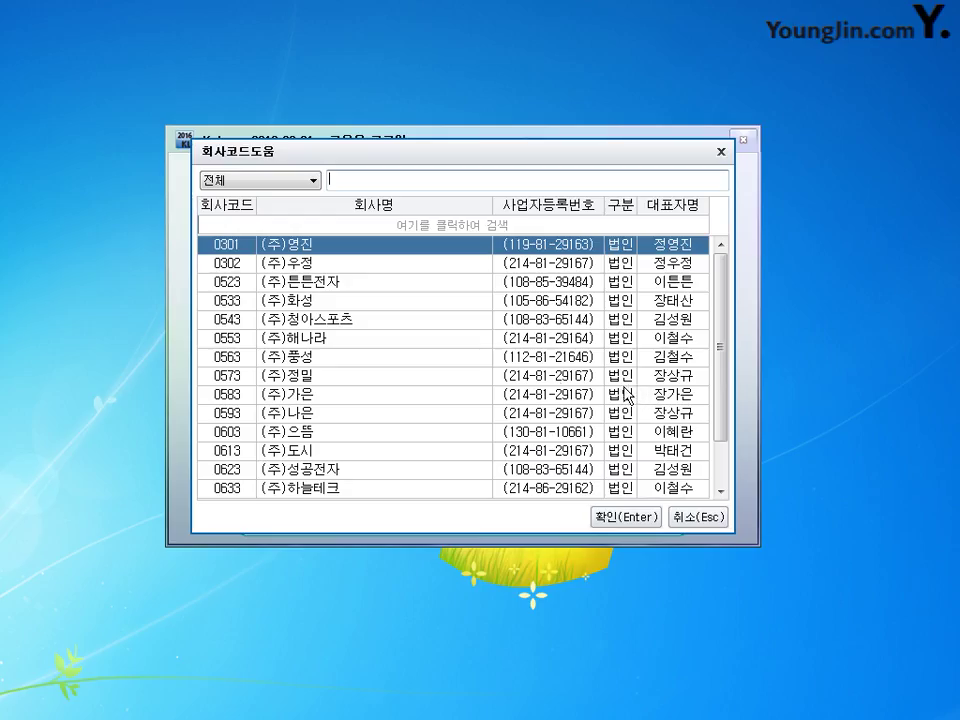
pyautogui.press('Down')
pyautogui.click(610, 518)
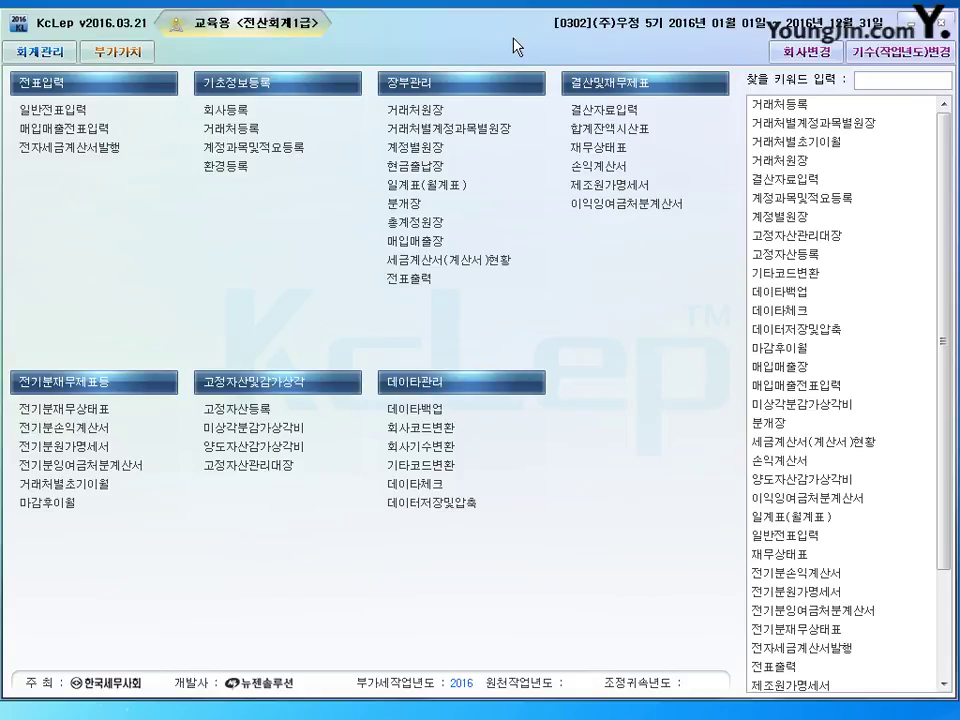
pyautogui.click(789, 50)
pyautogui.click(350, 302)
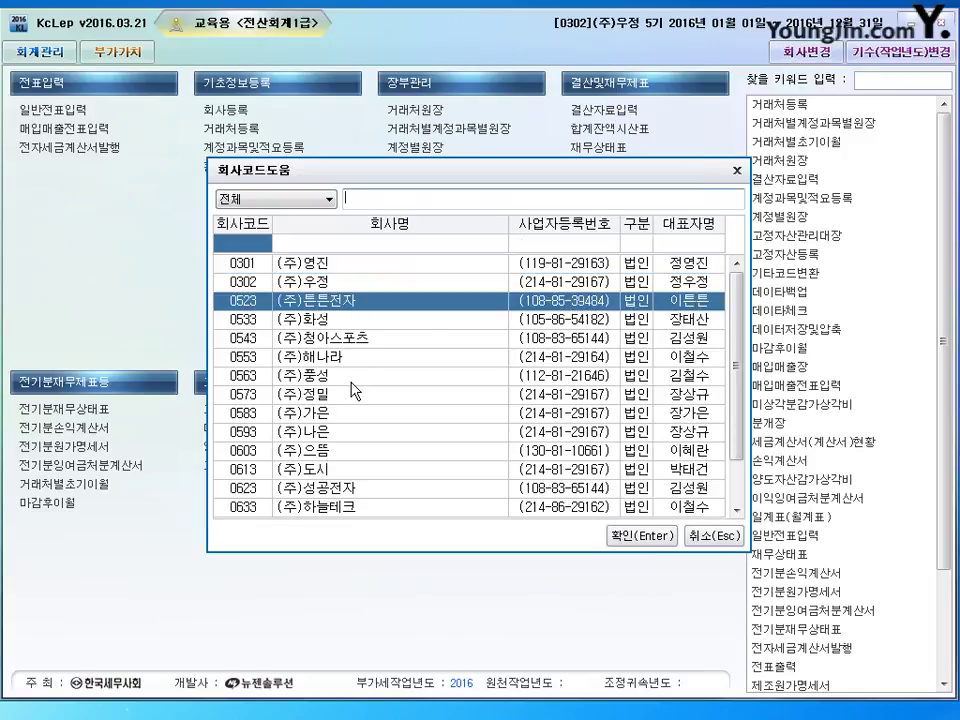
pyautogui.click(348, 413)
pyautogui.click(378, 469)
pyautogui.click(713, 536)
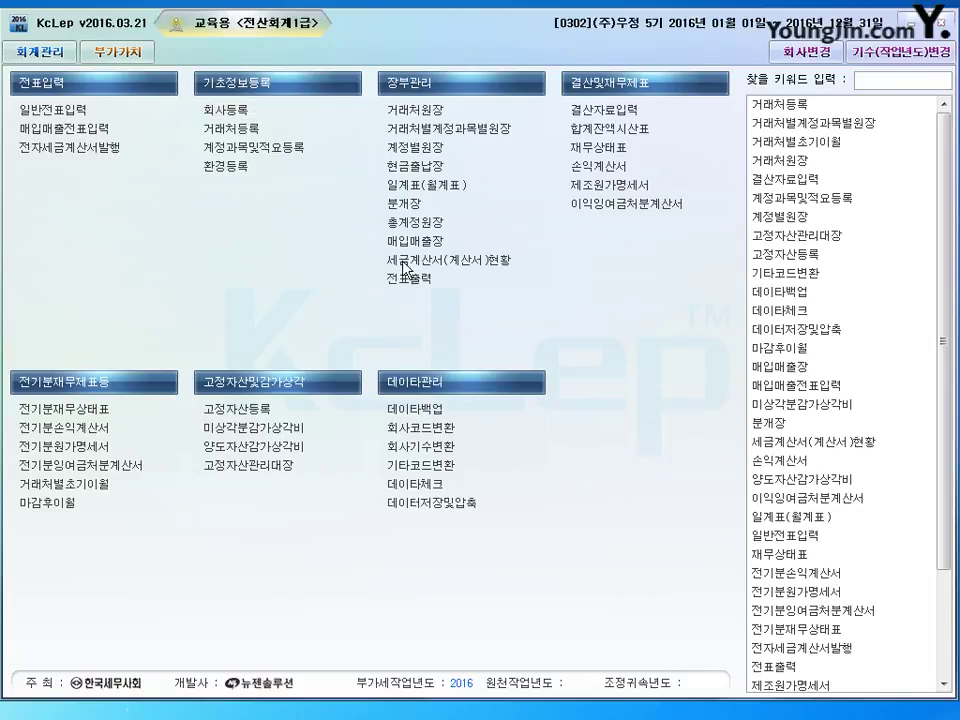
# Step: Open company 0302's record and enter its corporate registration number, accepting the duplicate warning
pyautogui.click(225, 110)
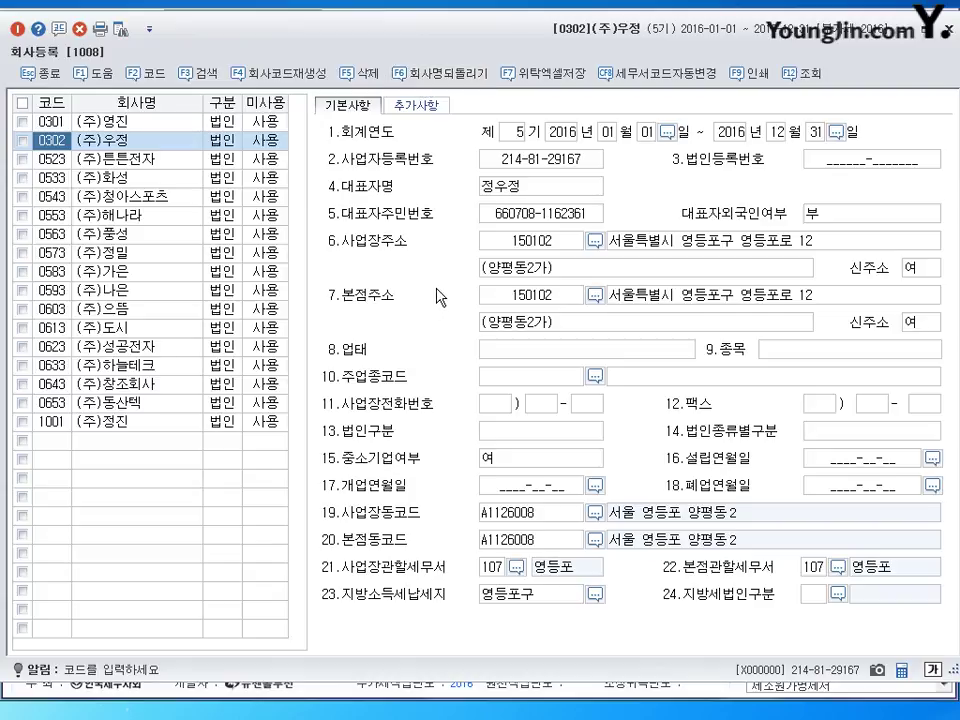
pyautogui.click(225, 141)
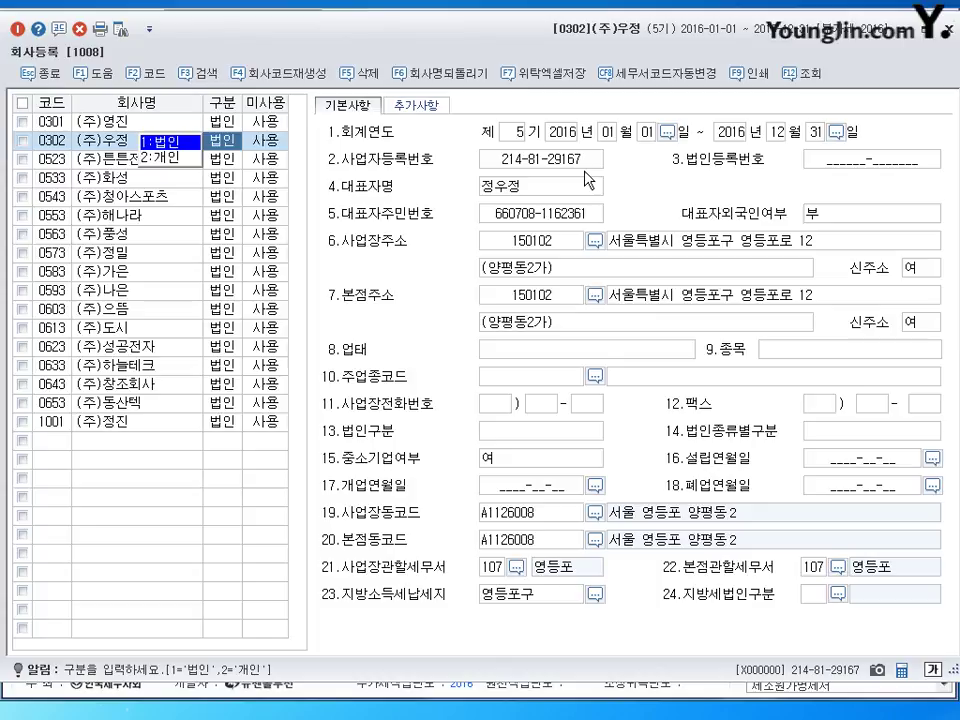
pyautogui.click(546, 162)
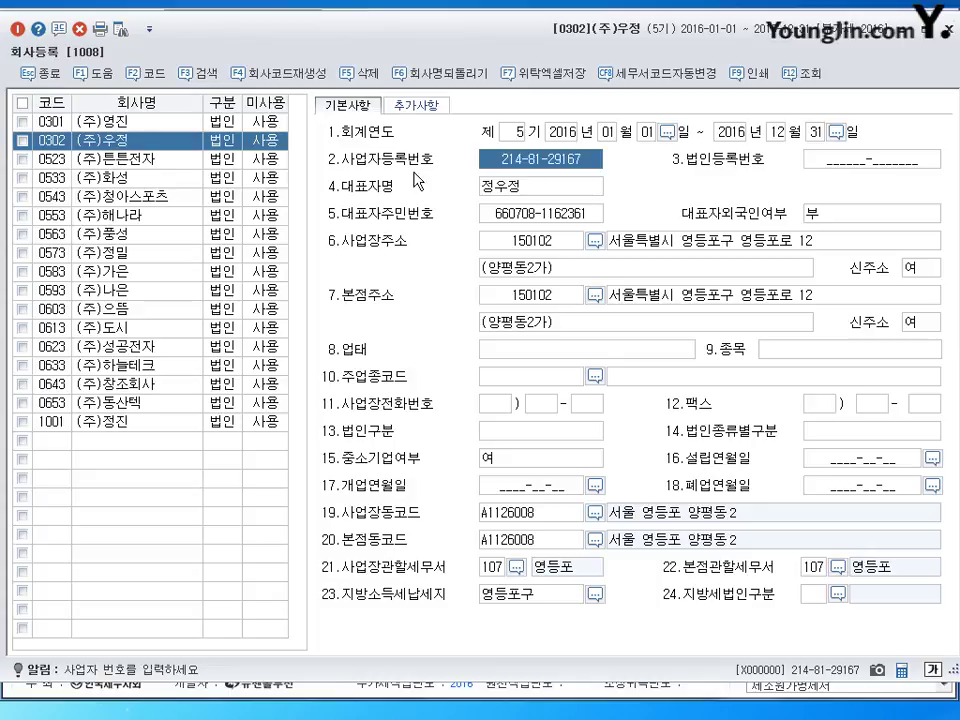
pyautogui.click(510, 191)
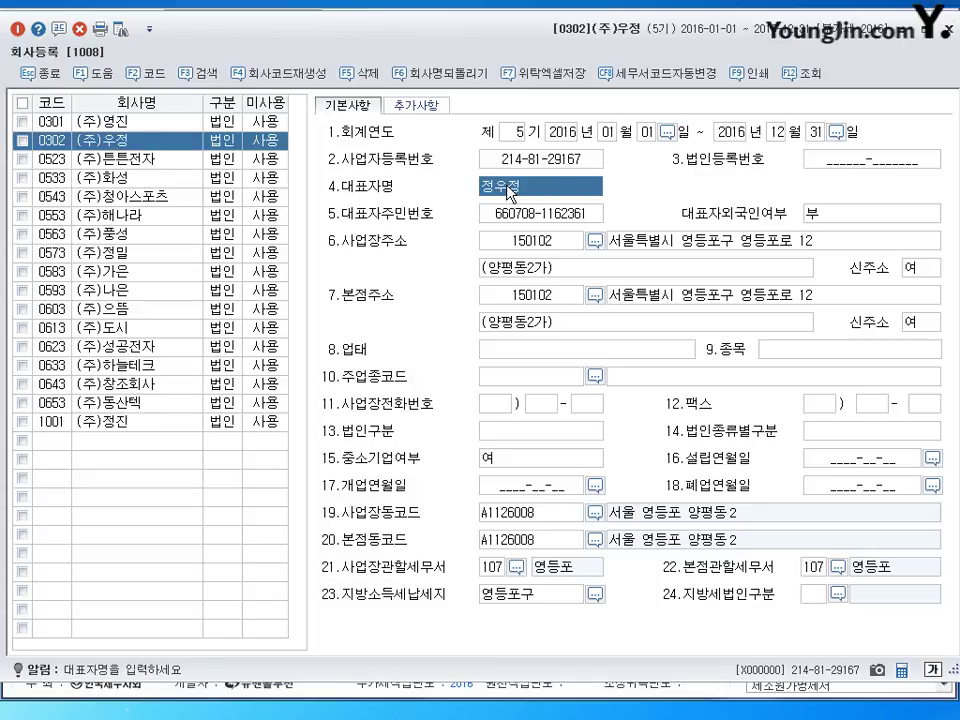
pyautogui.click(824, 162)
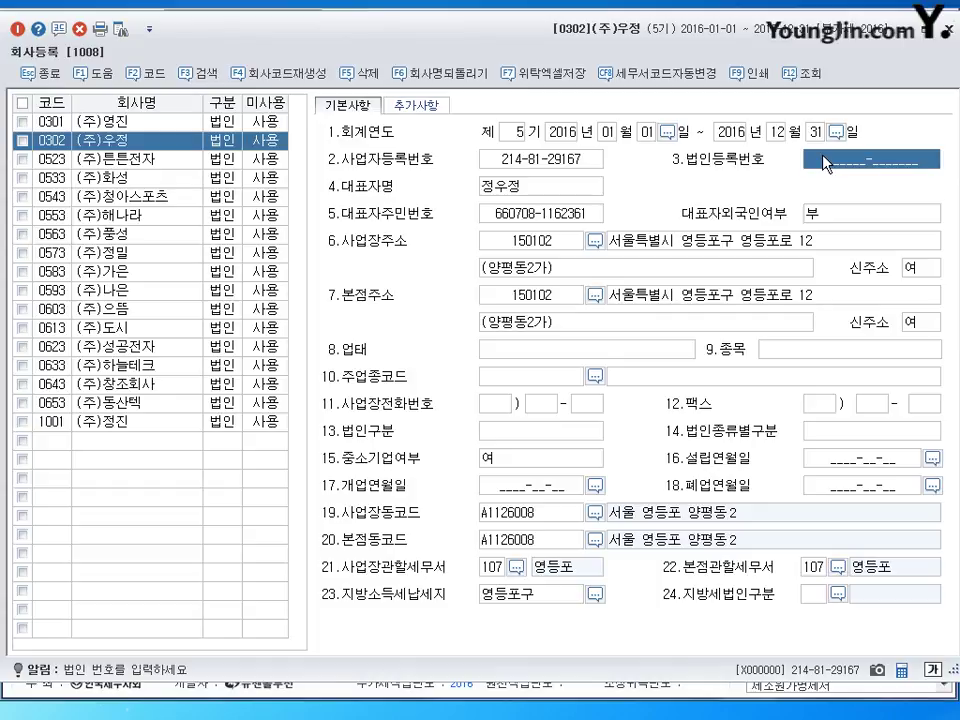
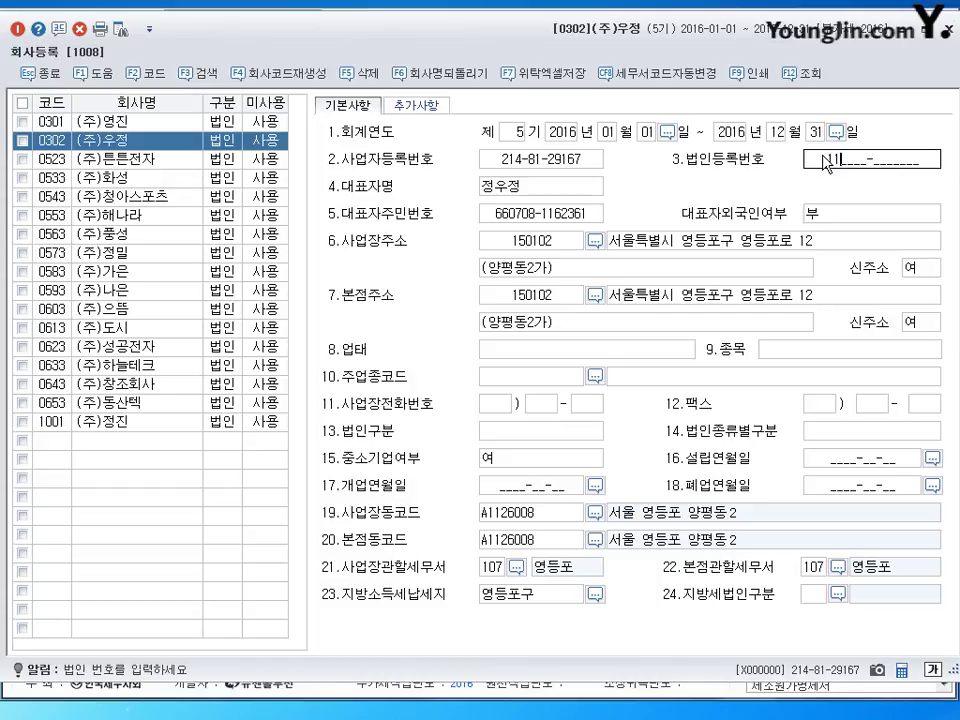
pyautogui.press('Return')
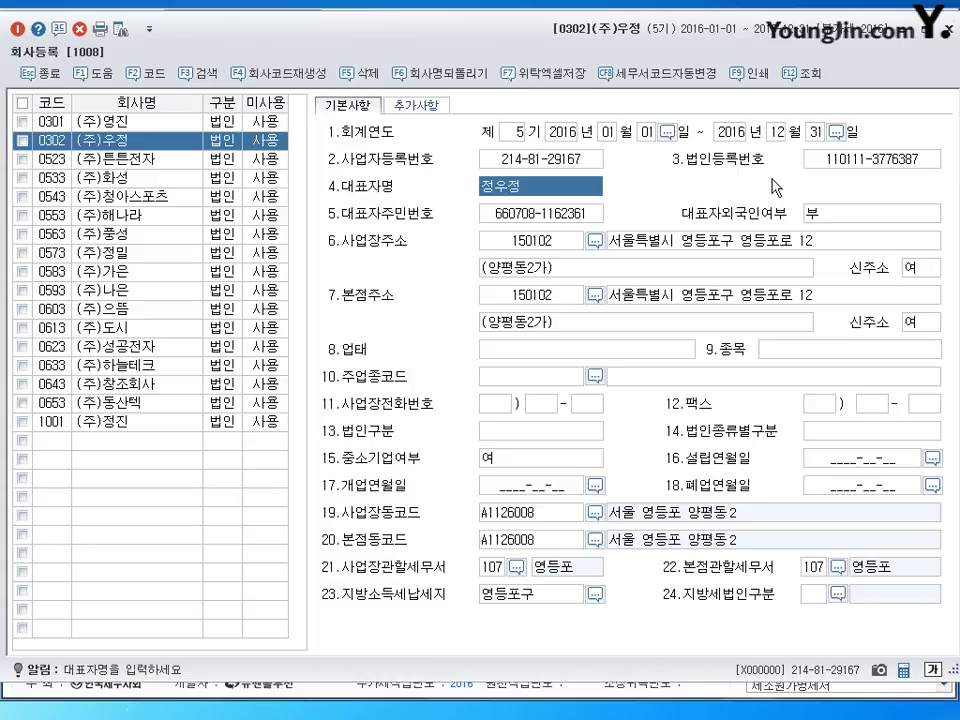
pyautogui.click(543, 214)
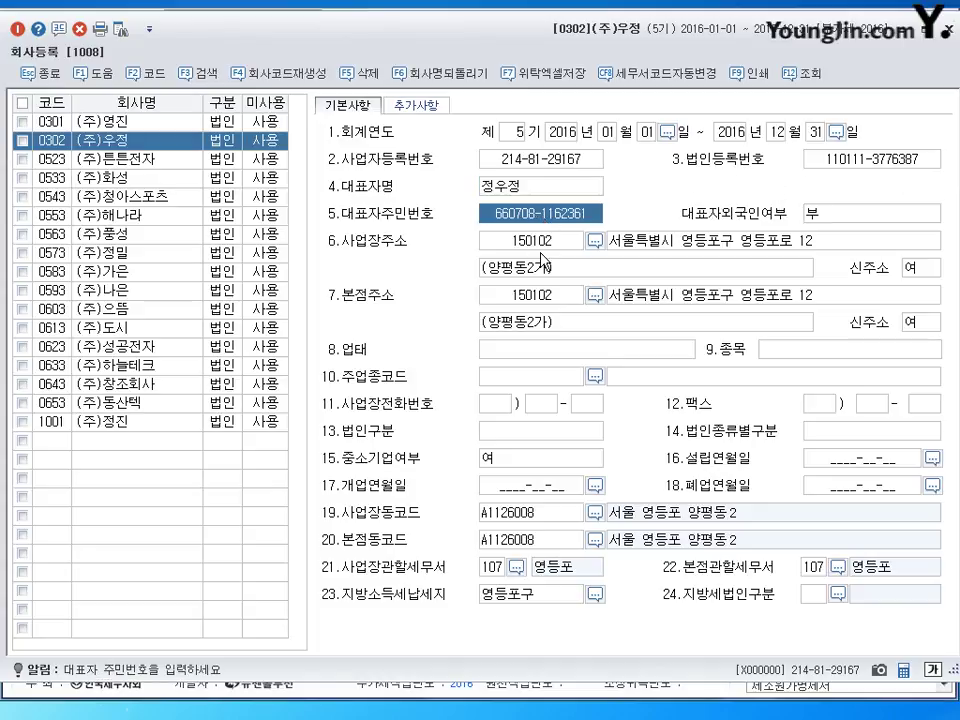
pyautogui.click(678, 245)
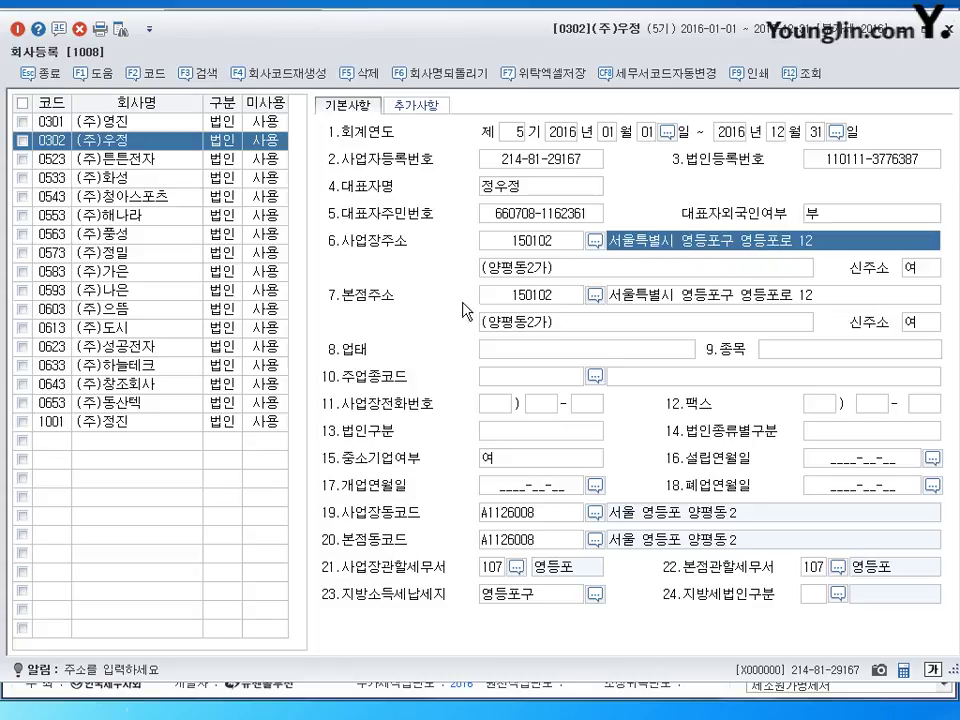
pyautogui.click(497, 266)
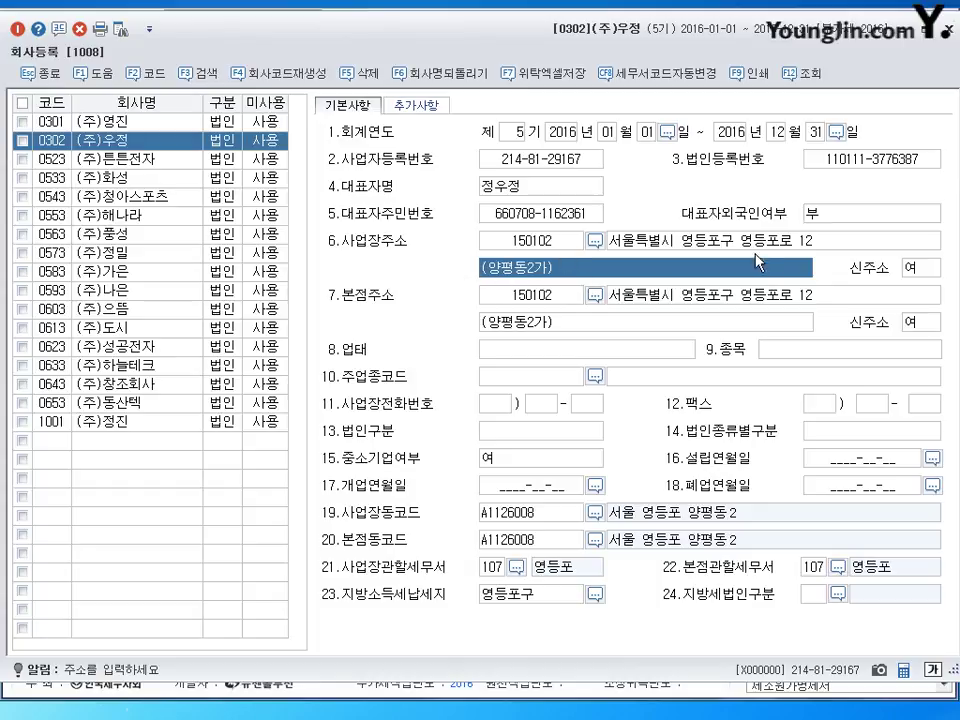
pyautogui.click(699, 248)
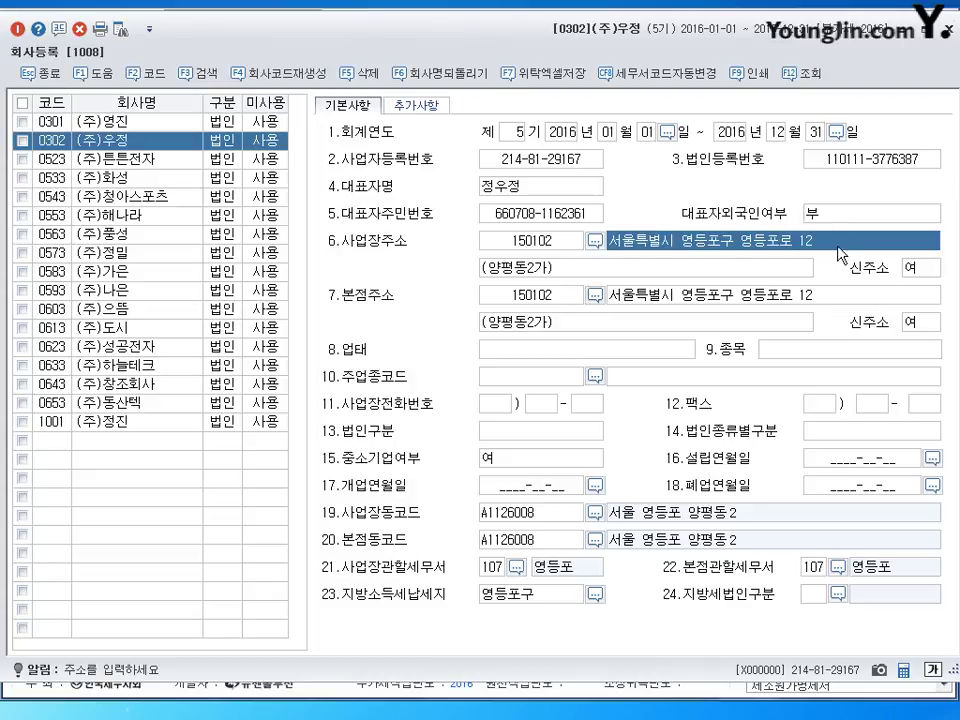
pyautogui.click(742, 300)
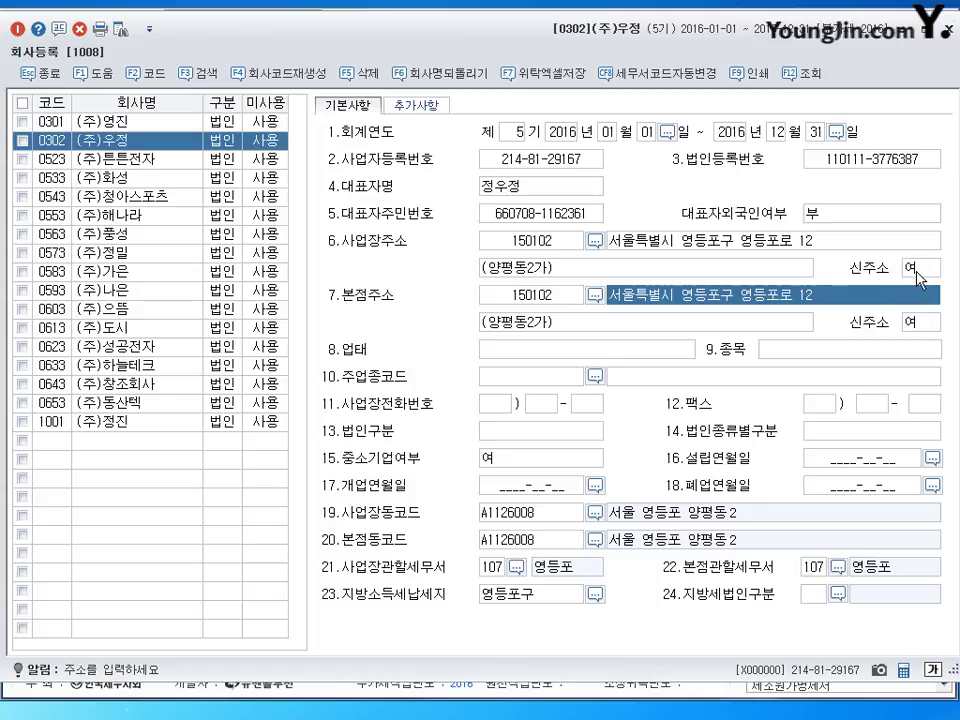
pyautogui.click(640, 357)
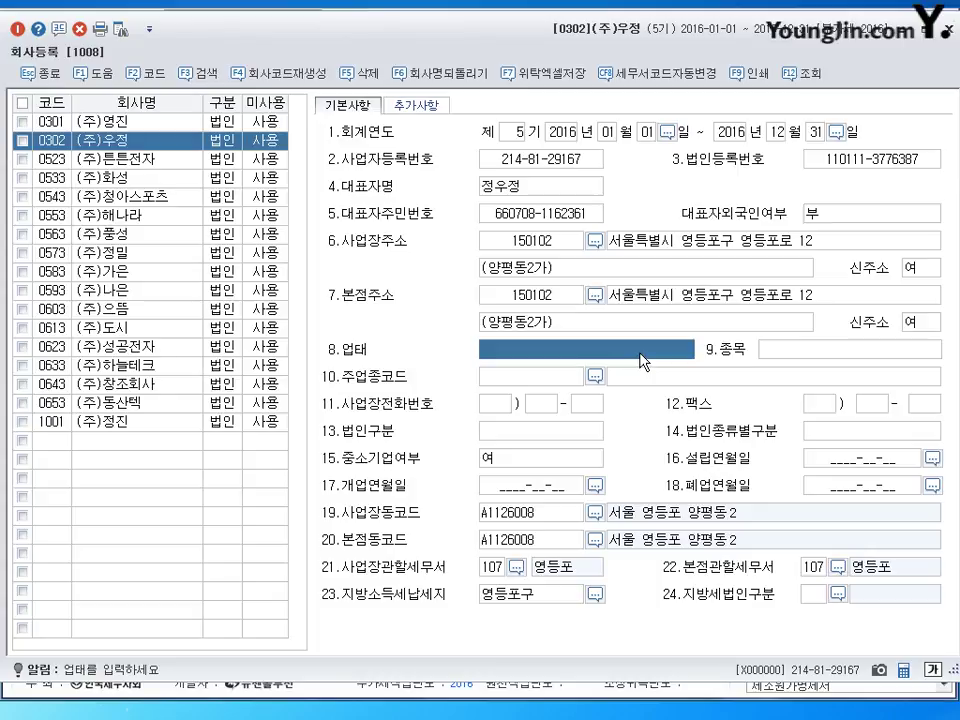
# Step: Enter 제조 as 0302's business type and 전자제품 as its item
pyautogui.click(780, 358)
pyautogui.click(585, 360)
pyautogui.write('제조')
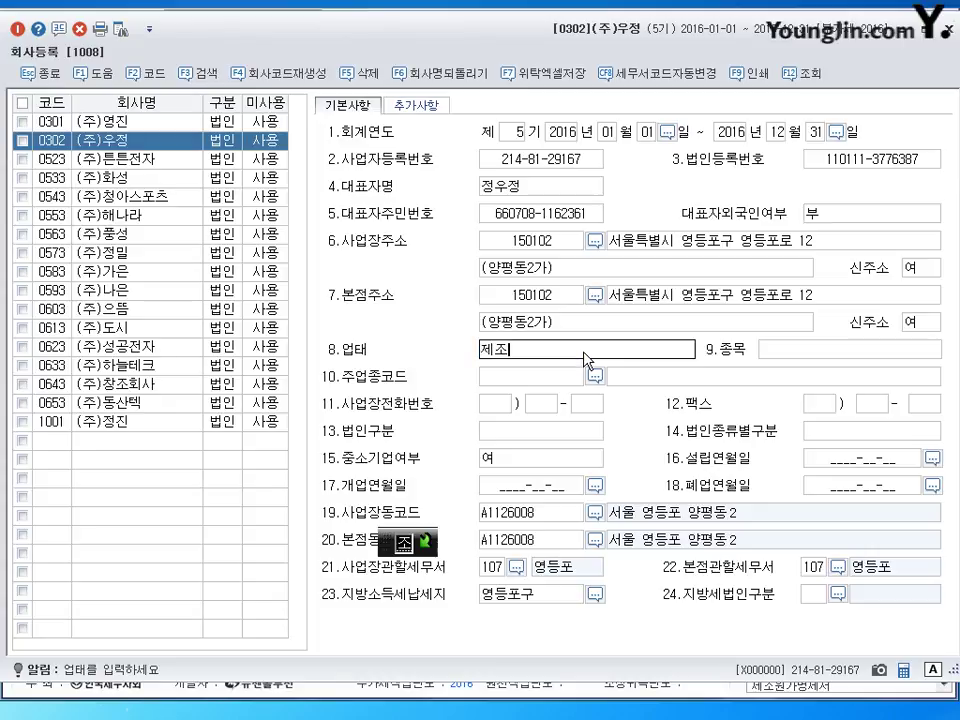
pyautogui.press('Return')
pyautogui.write('전자제품')
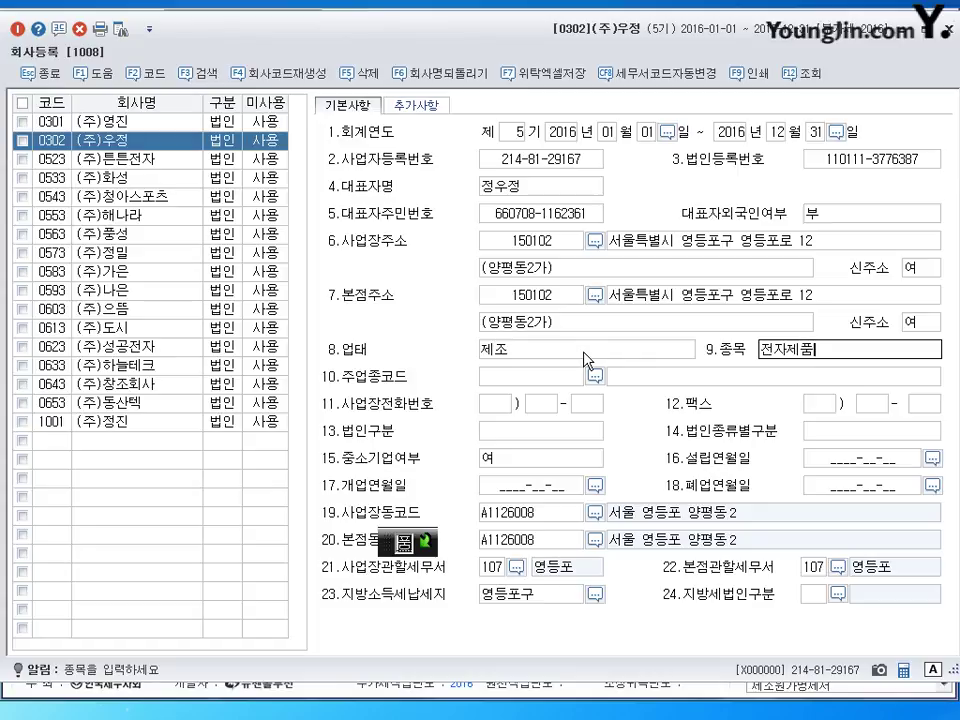
pyautogui.click(569, 355)
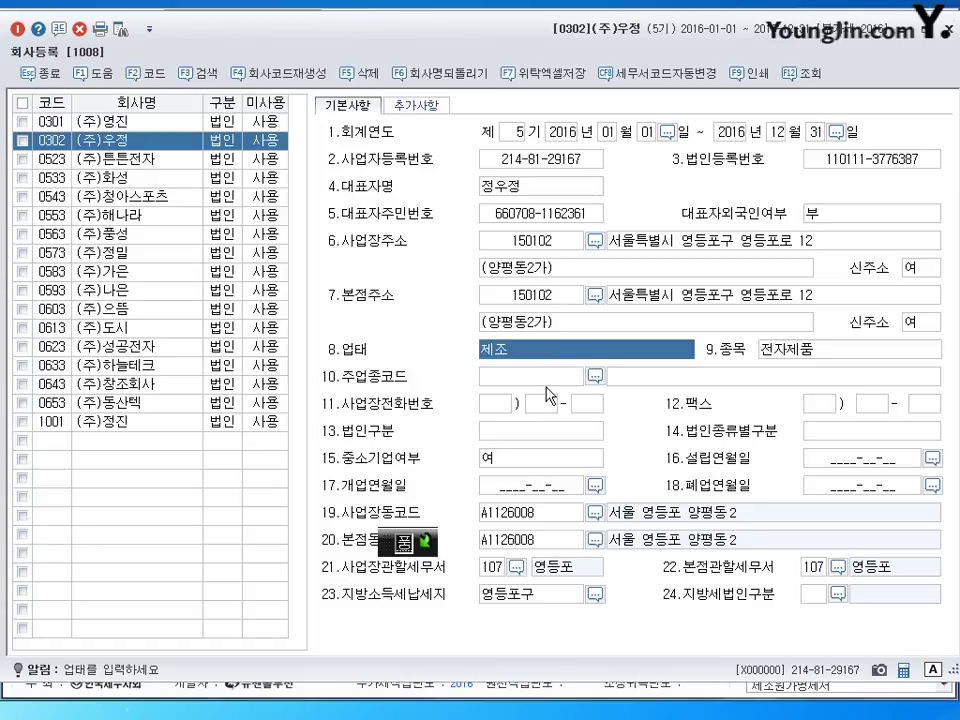
pyautogui.click(663, 381)
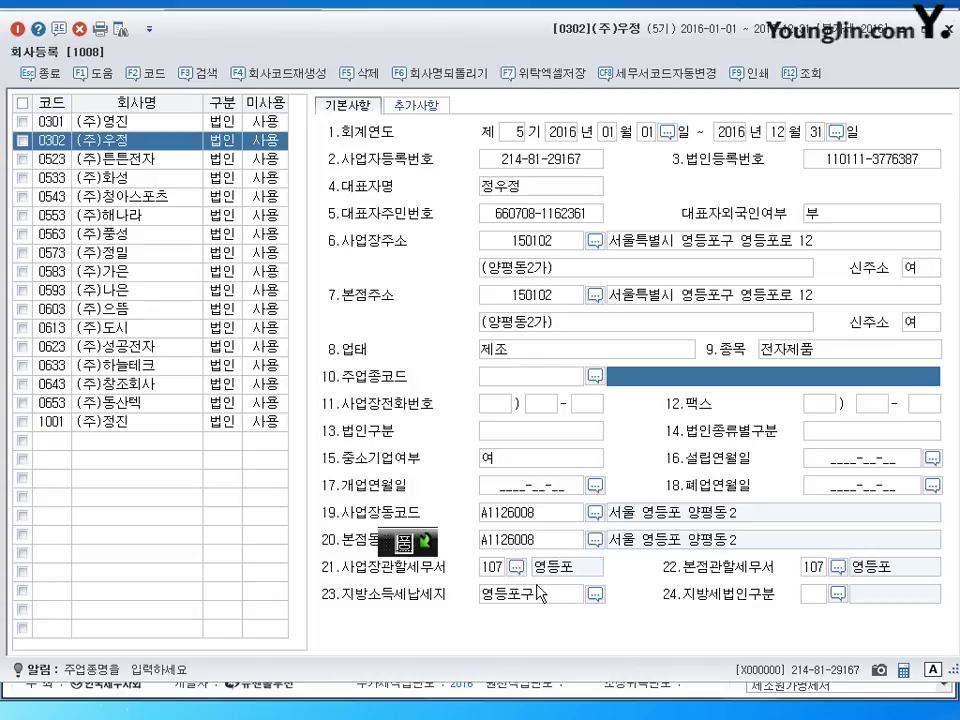
# Step: Set the opening date to 2012-01-01 and leave the tax office code unchanged
pyautogui.click(528, 489)
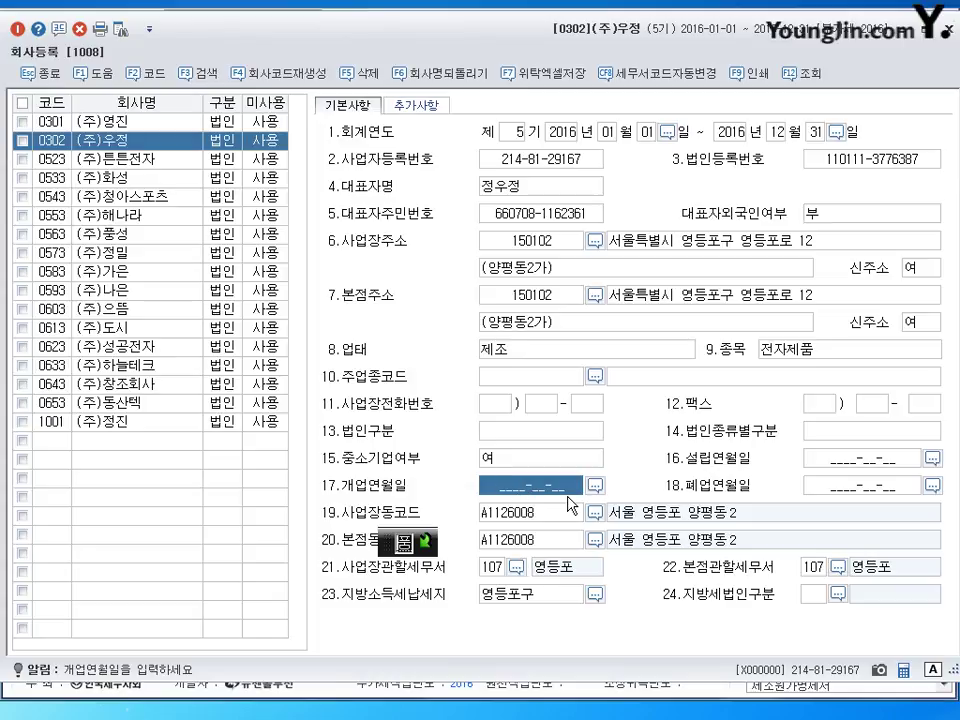
pyautogui.write('2012-01-01')
pyautogui.press('Return')
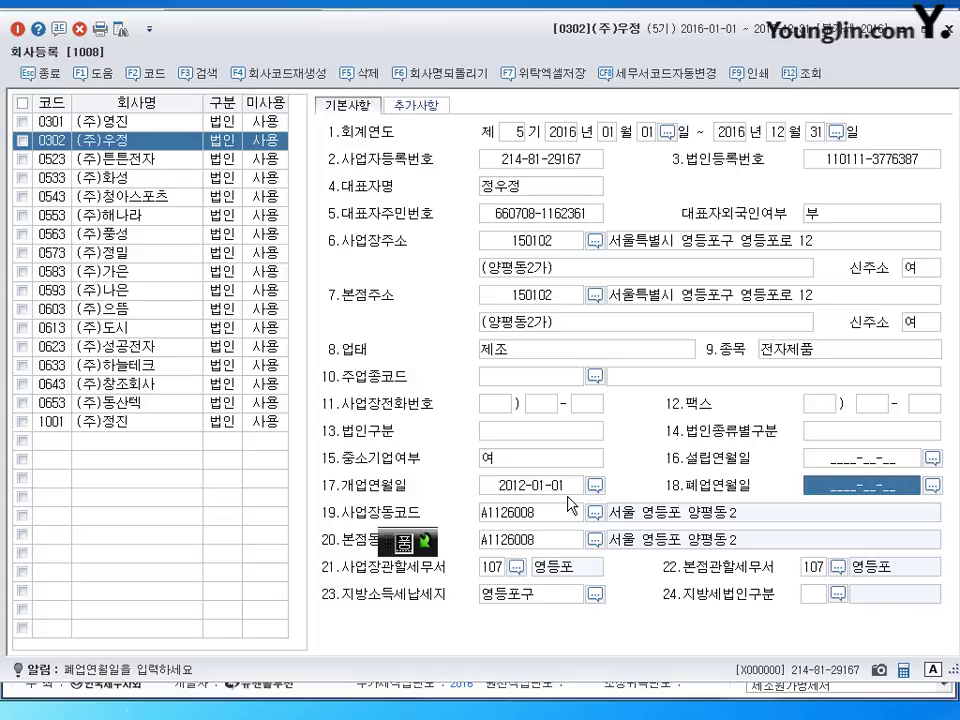
pyautogui.press('Return')
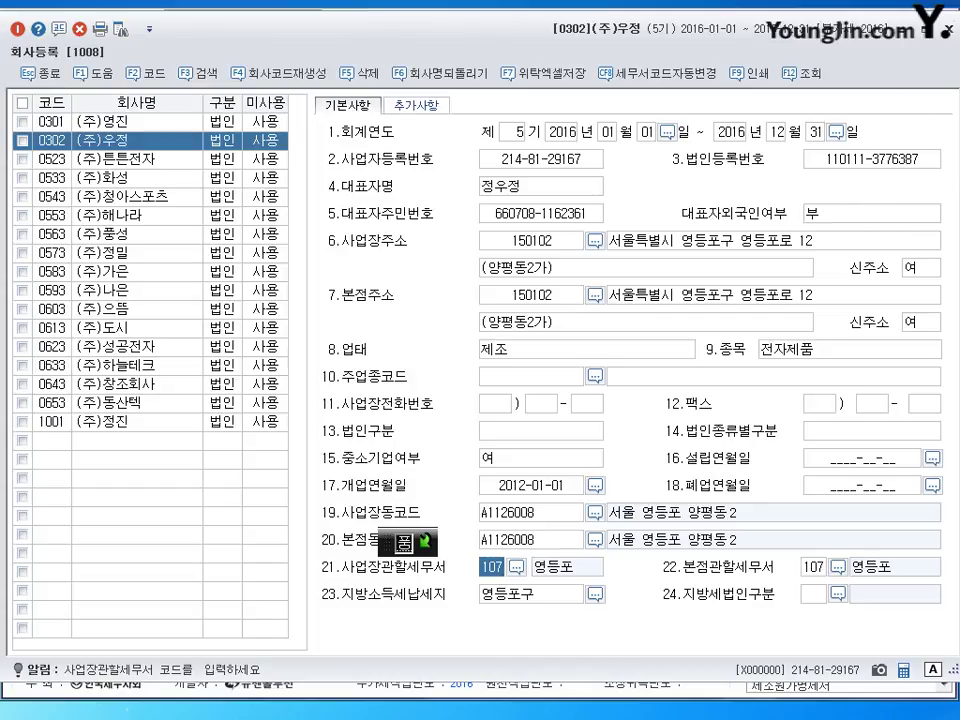
pyautogui.press('Escape')
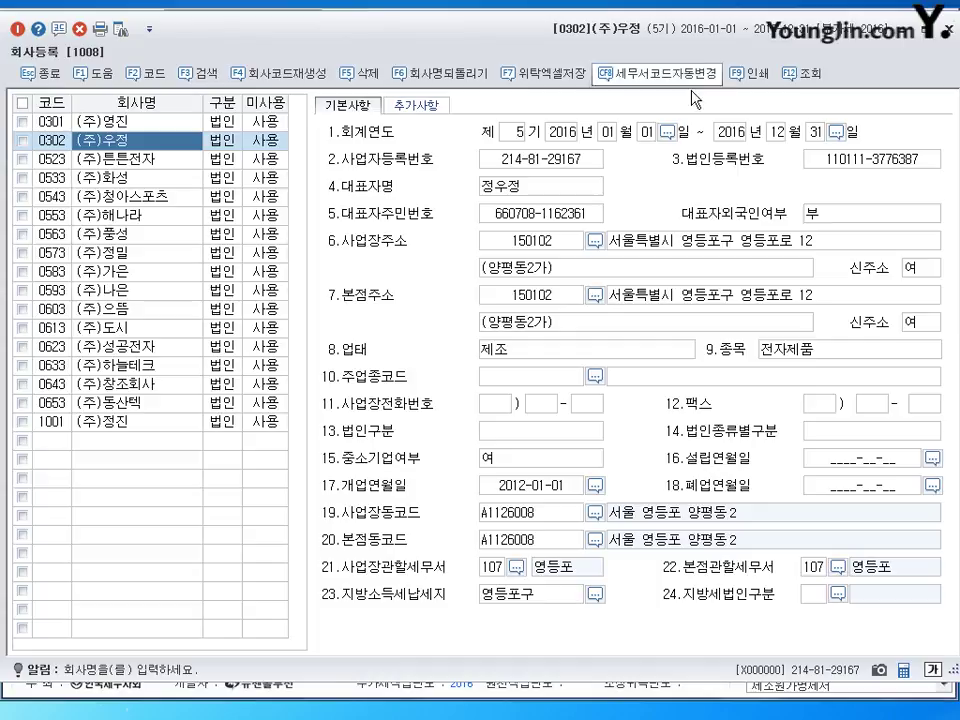
# Step: Close 0302's record, switch to company 0301 and open its 회사등록 screen
pyautogui.click(946, 31)
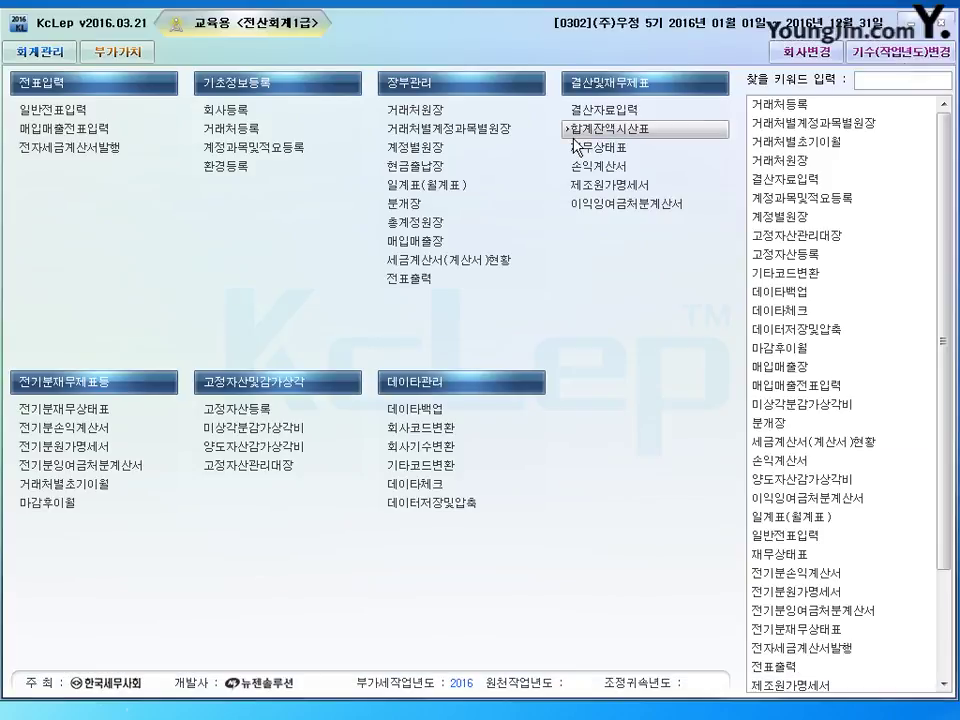
pyautogui.click(782, 57)
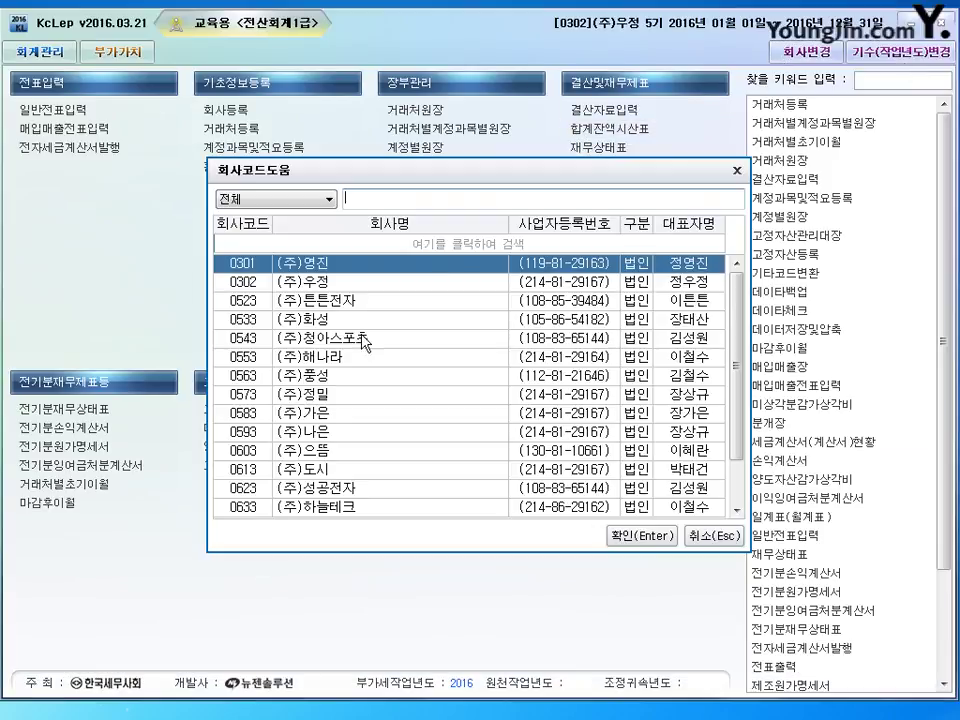
pyautogui.moveTo(420, 167); pyautogui.dragTo(372, 146)
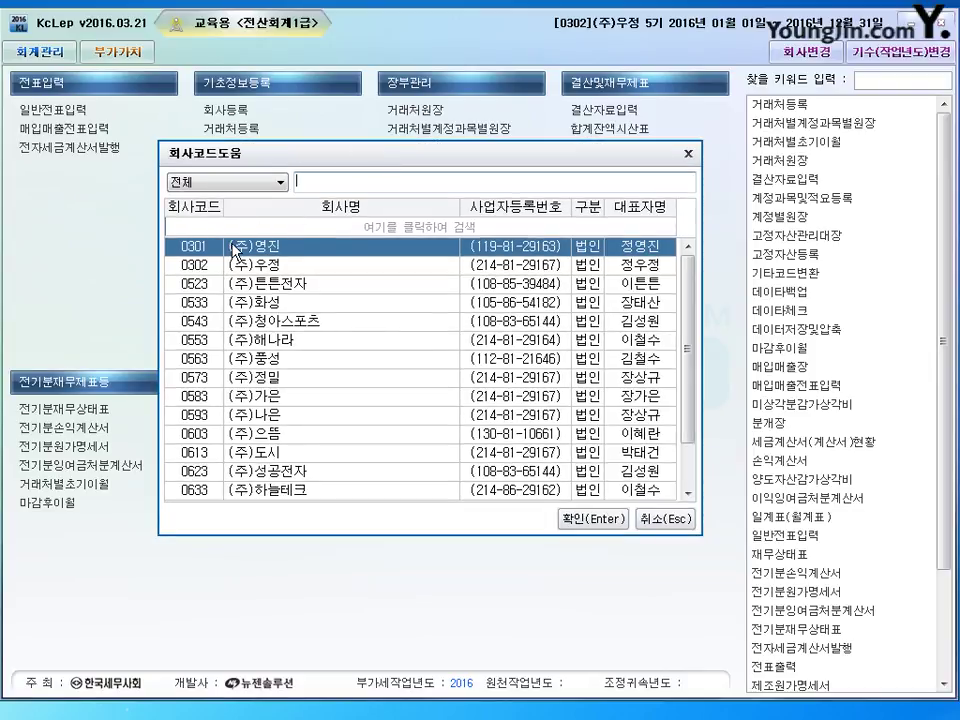
pyautogui.click(578, 519)
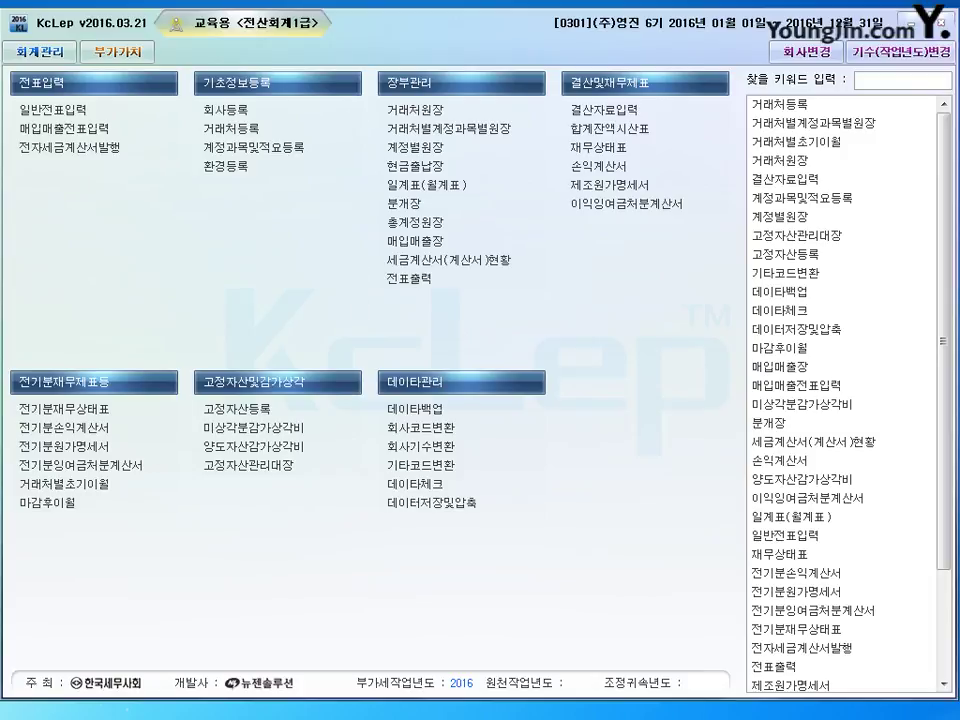
pyautogui.click(225, 109)
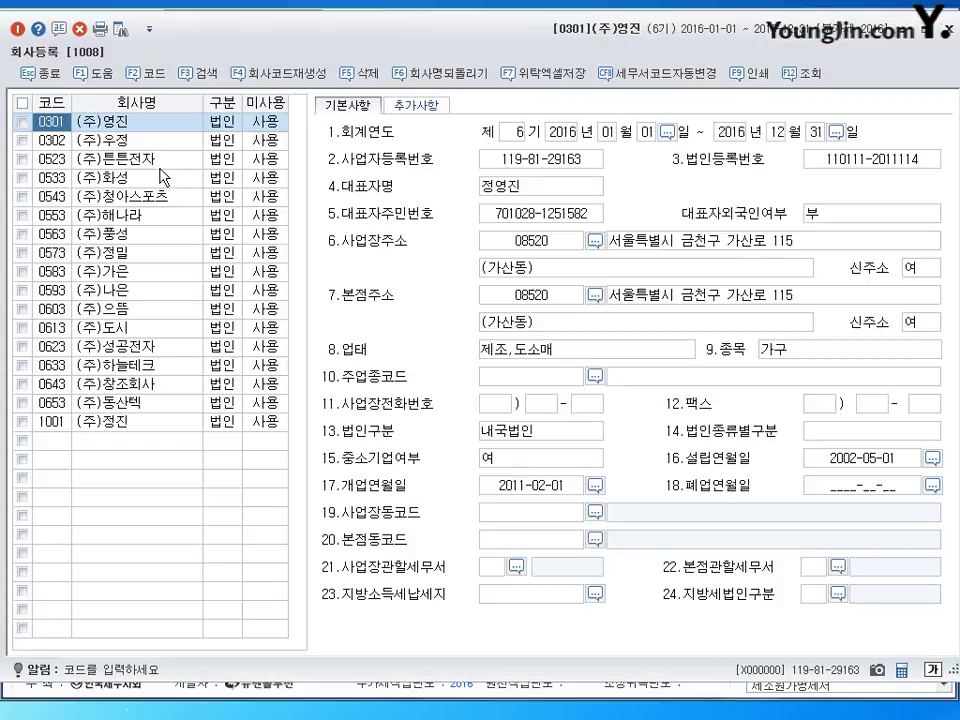
# Step: Enter 20110301 in 0301's 17.개업연월일 field so it reads 2011-03-01
pyautogui.click(527, 163)
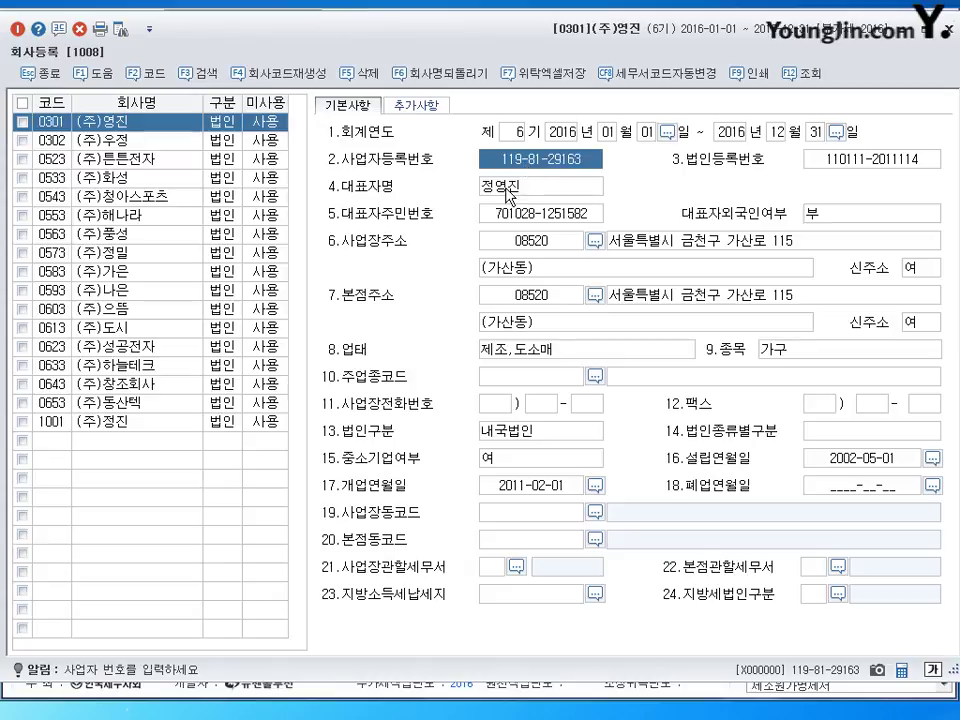
pyautogui.click(507, 188)
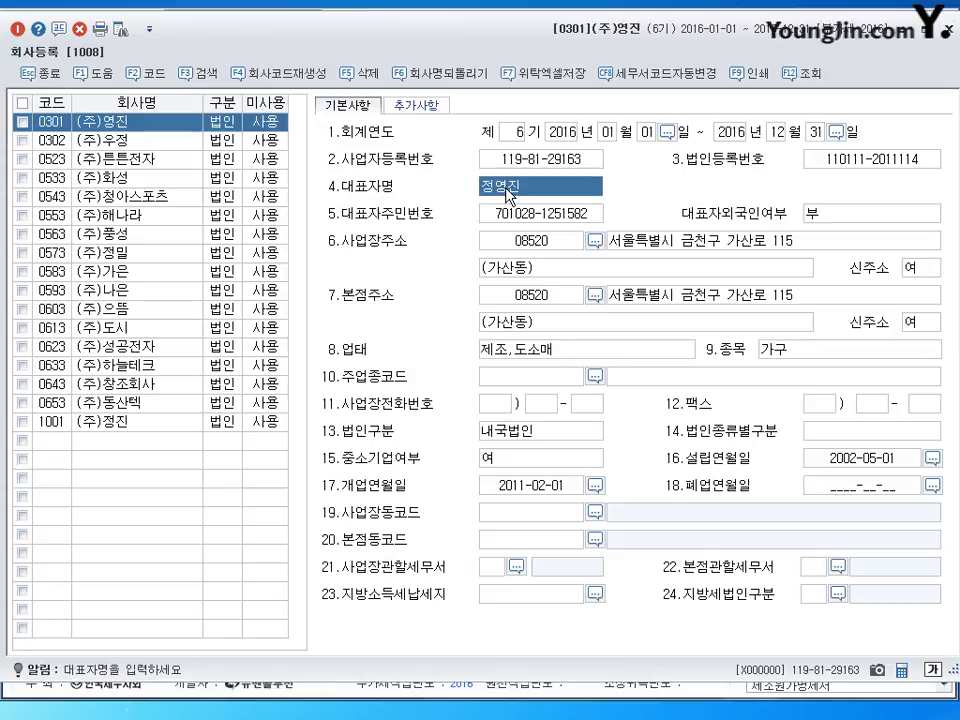
pyautogui.click(521, 489)
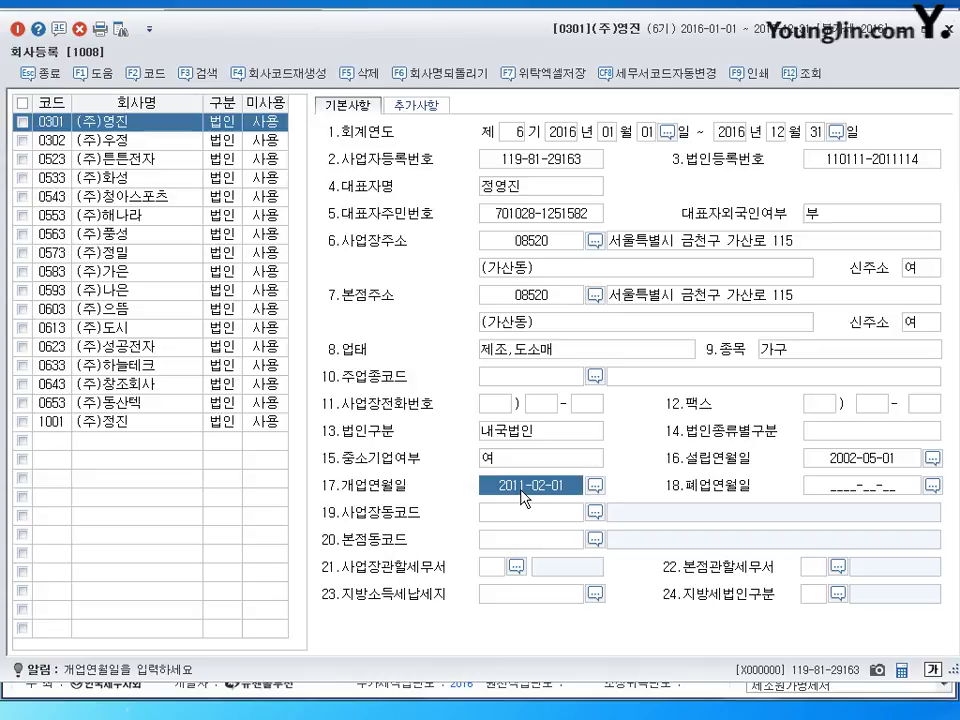
pyautogui.write('20110301')
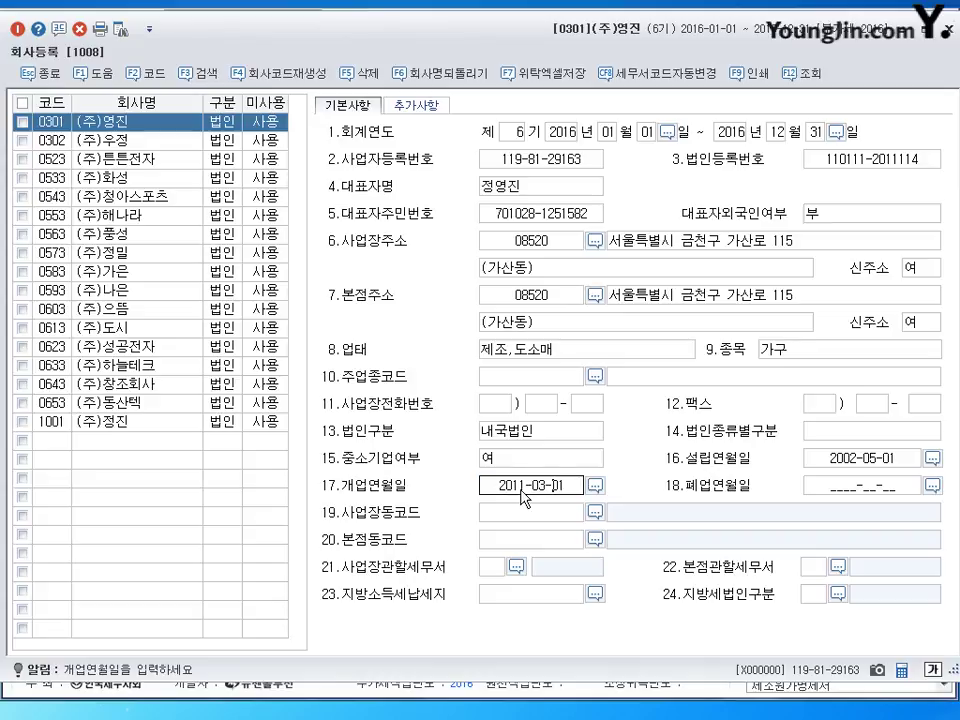
pyautogui.press('Return')
pyautogui.click(521, 488)
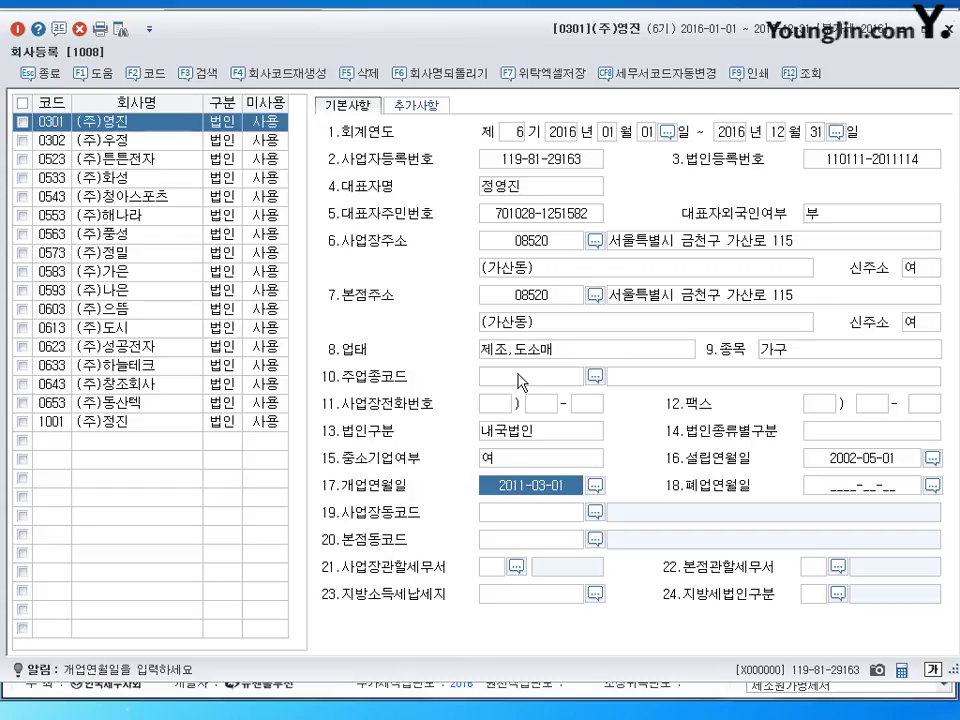
pyautogui.click(888, 163)
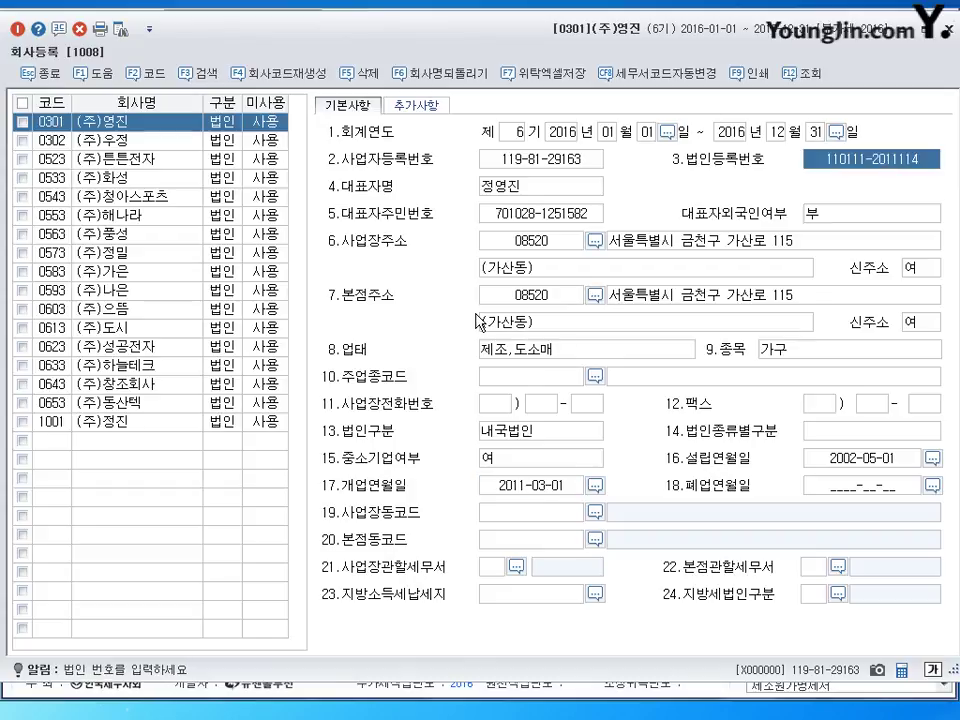
pyautogui.click(701, 247)
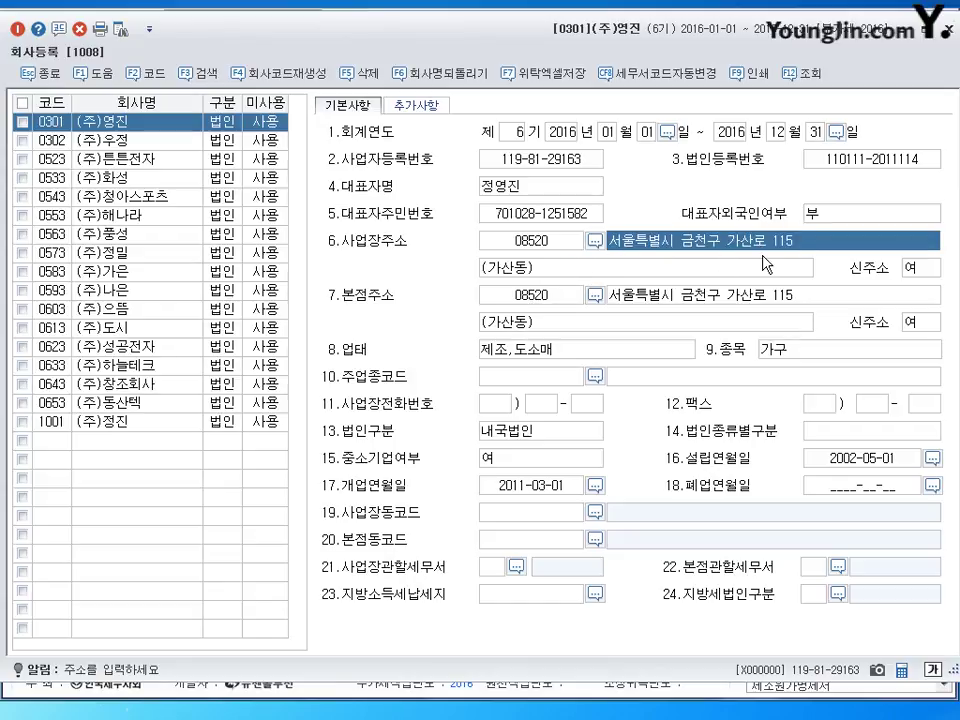
pyautogui.click(755, 303)
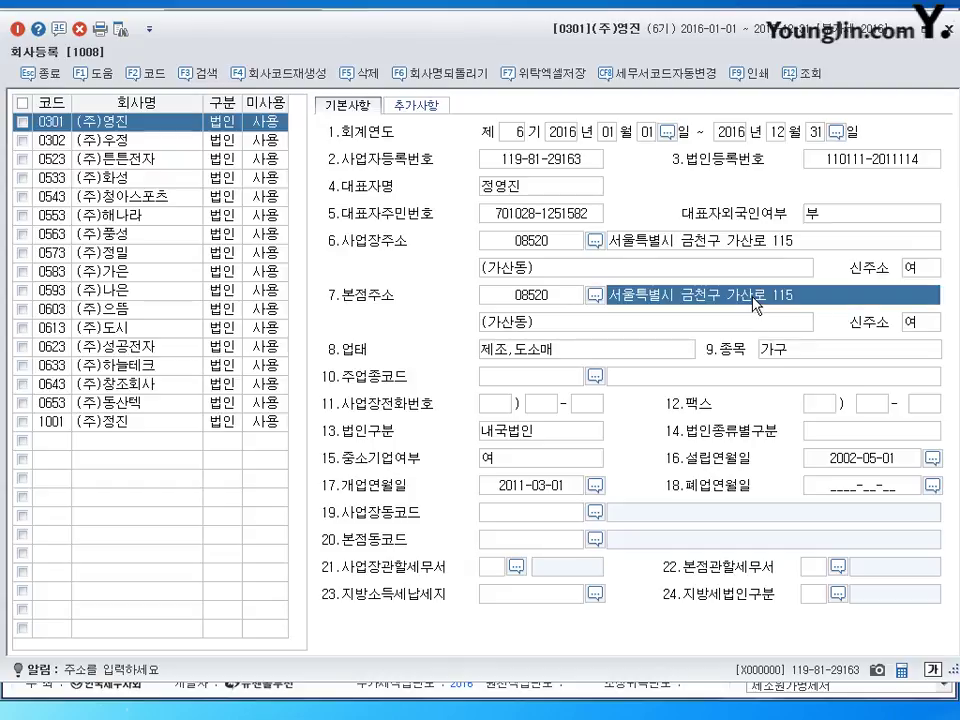
pyautogui.click(754, 242)
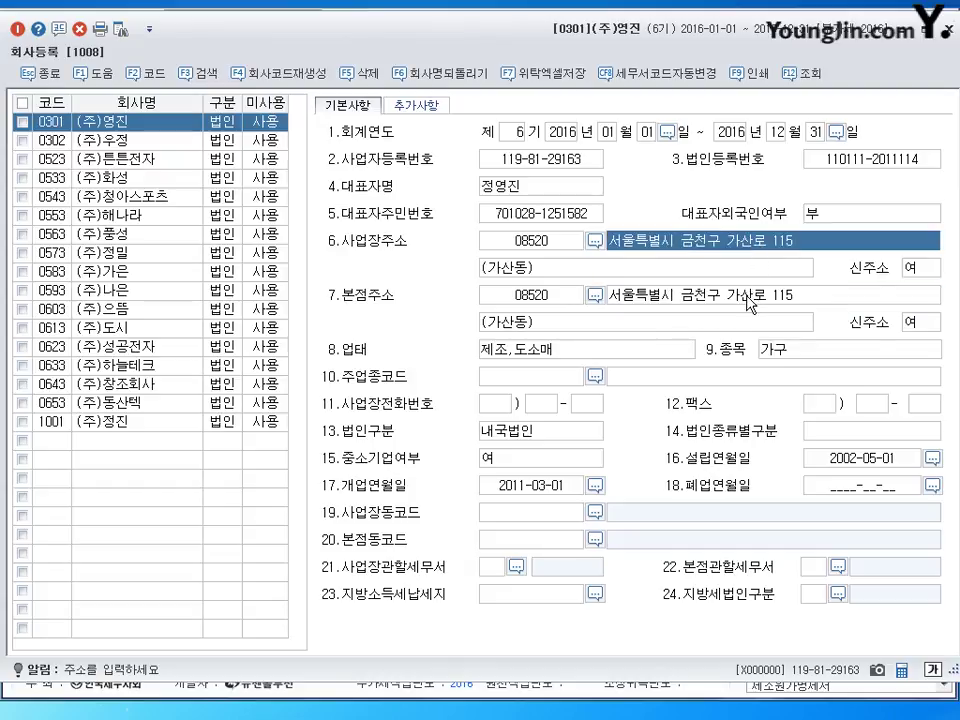
pyautogui.click(750, 300)
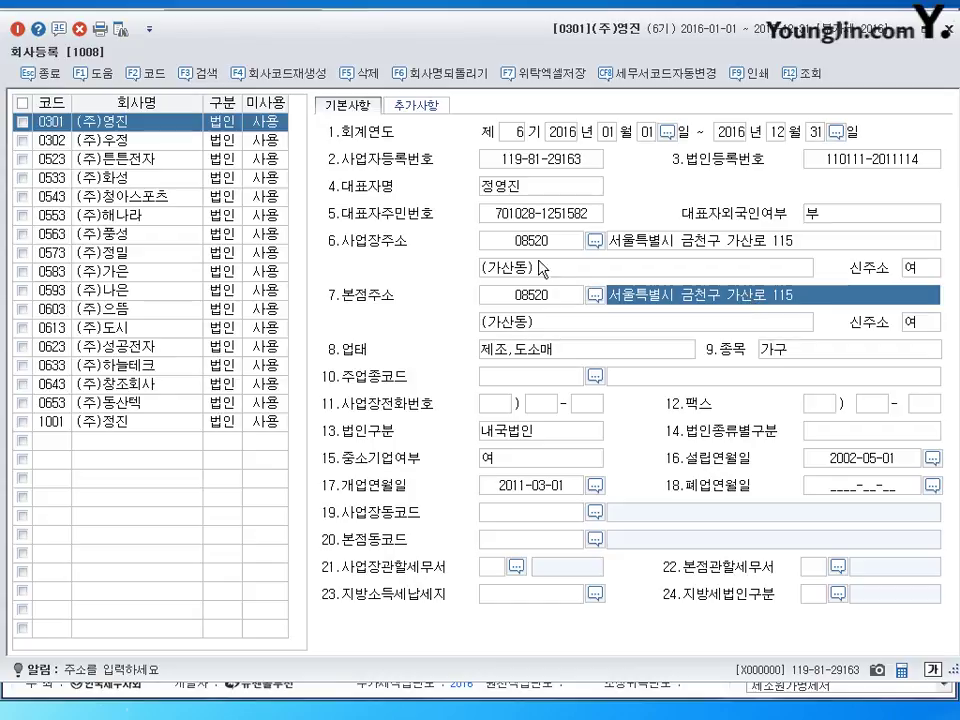
pyautogui.click(727, 246)
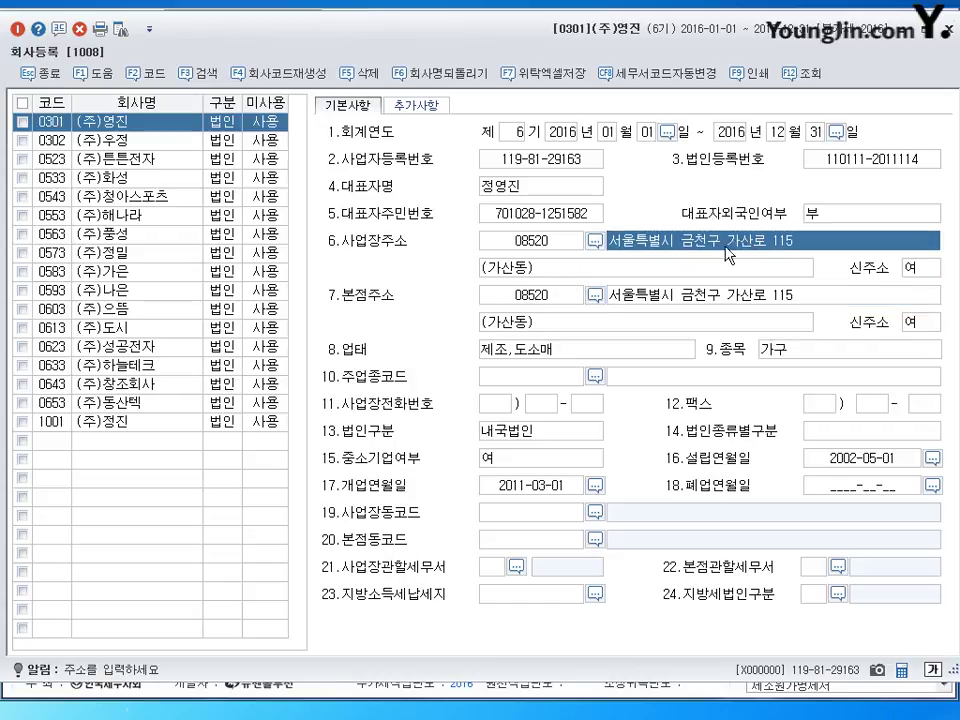
pyautogui.click(708, 267)
pyautogui.click(684, 294)
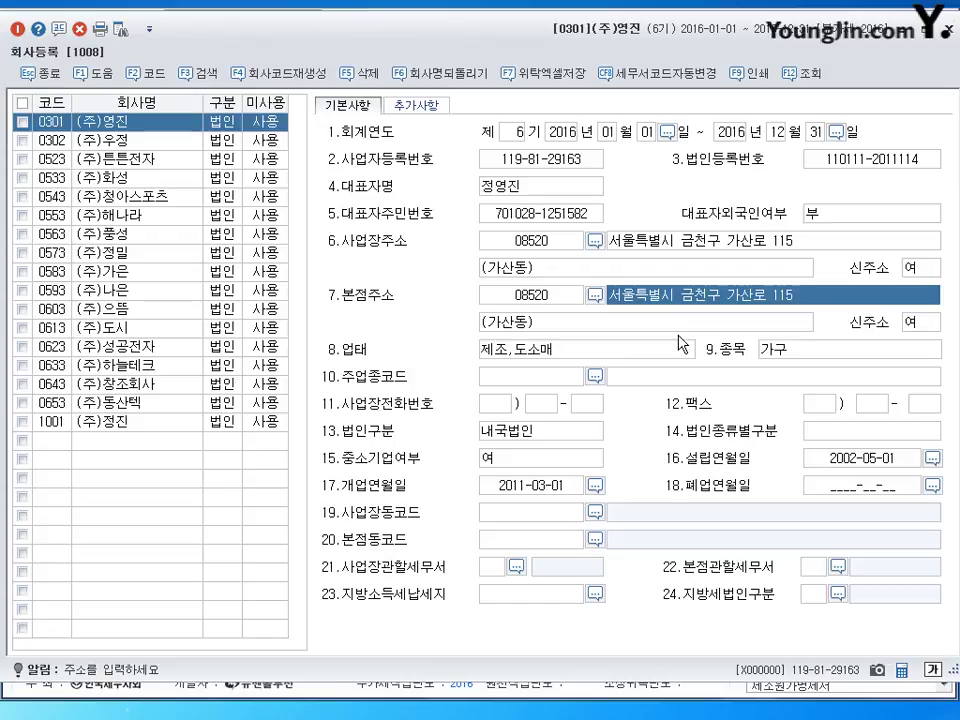
pyautogui.click(684, 324)
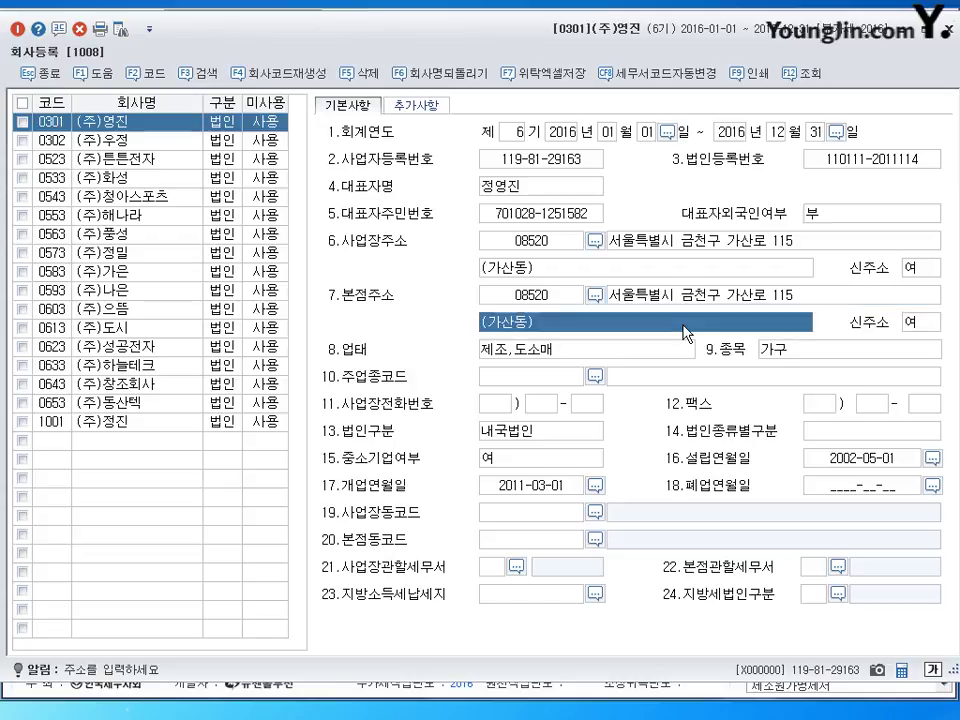
pyautogui.click(717, 294)
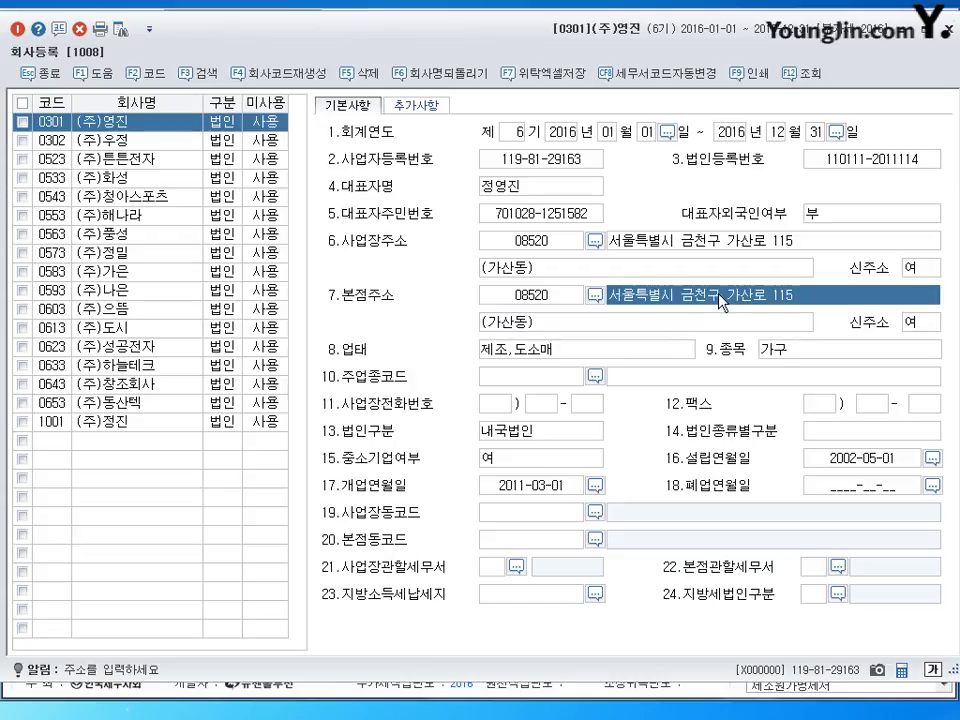
pyautogui.click(690, 328)
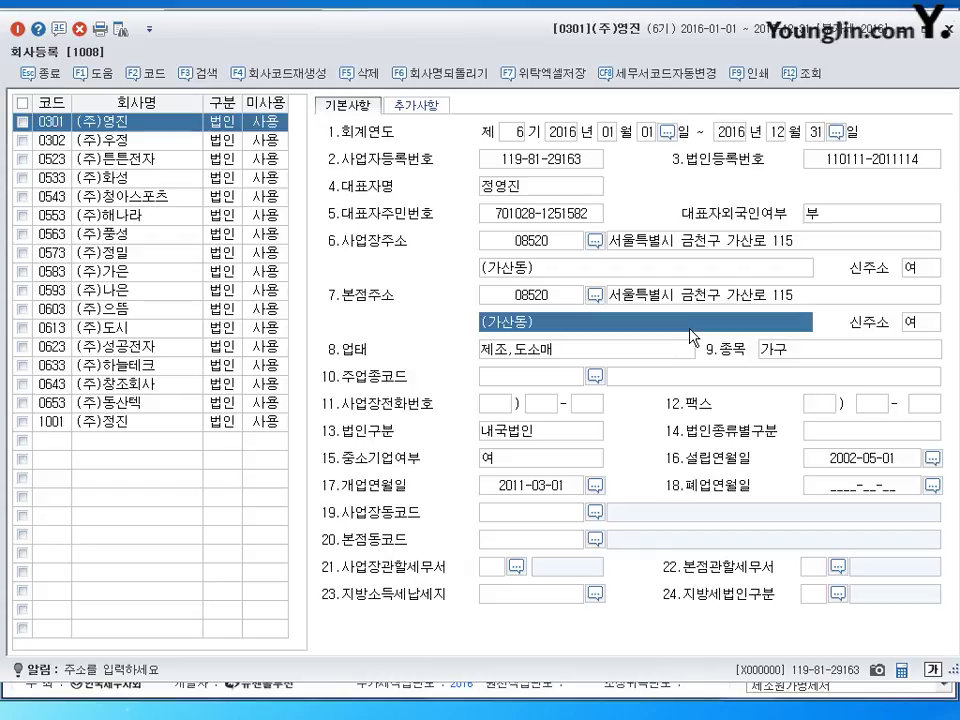
pyautogui.click(551, 348)
pyautogui.click(790, 352)
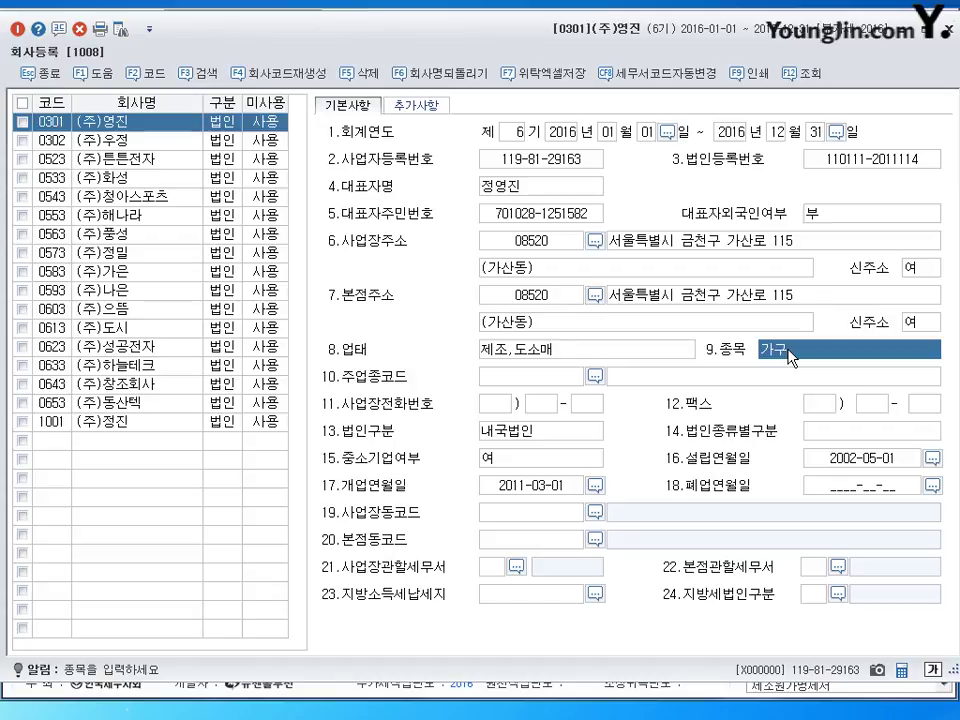
# Step: Overwrite 0301's 9.종목 value 가구 with 전자제품,무역
pyautogui.write('전')
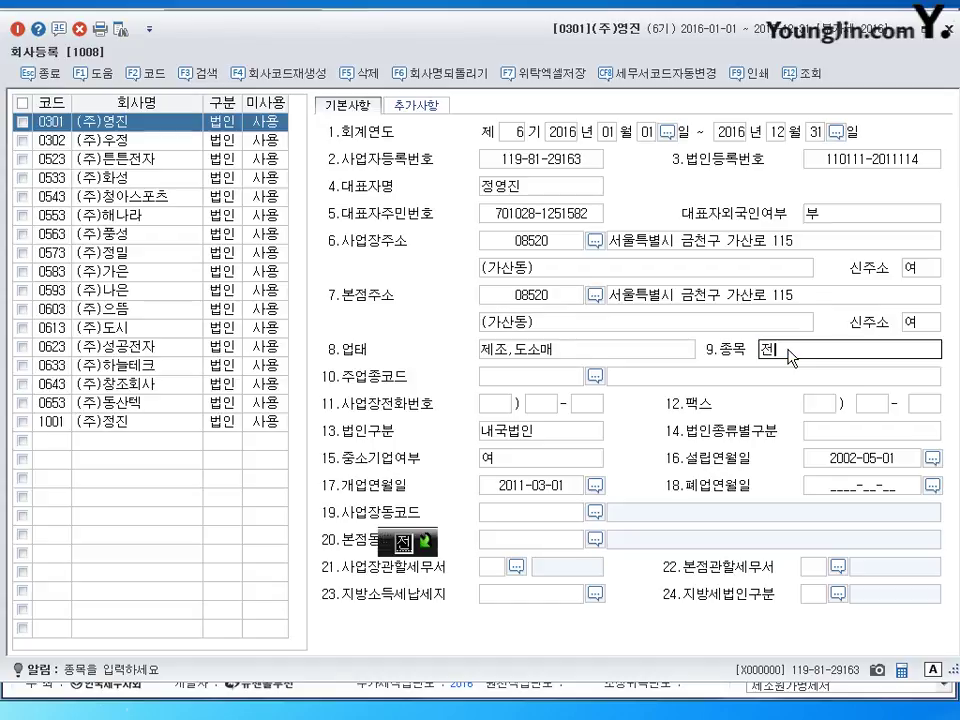
pyautogui.write('자제품, ㅁ무역')
pyautogui.press('Return')
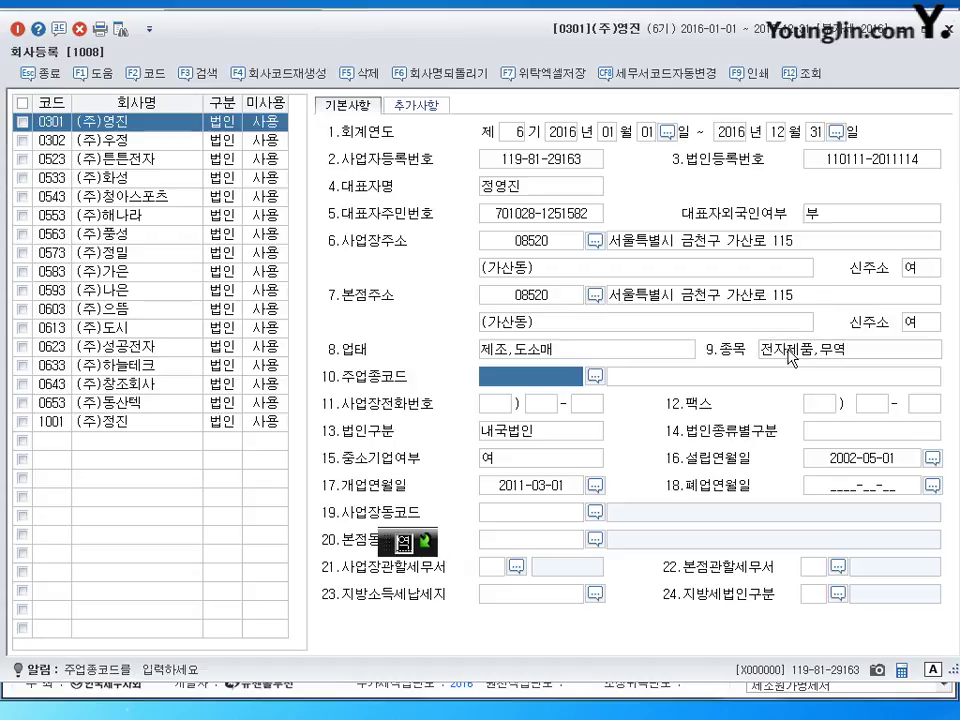
pyautogui.click(549, 490)
pyautogui.click(492, 569)
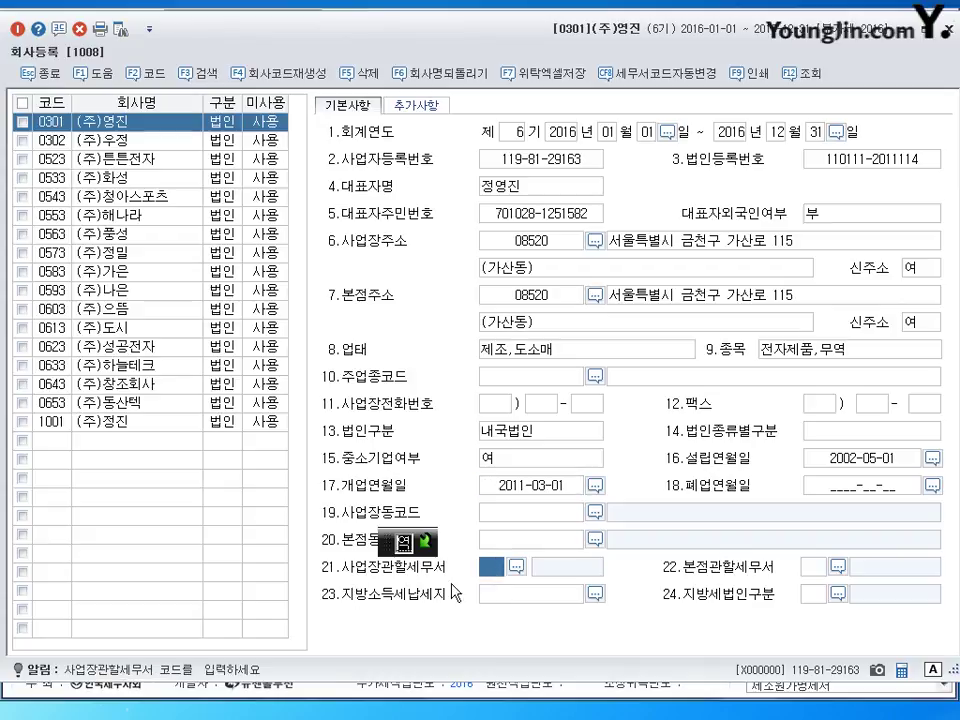
# Step: Select 119 금천 from the tax office list as field 21 사업장관할세무서 for company 0301
pyautogui.click(516, 566)
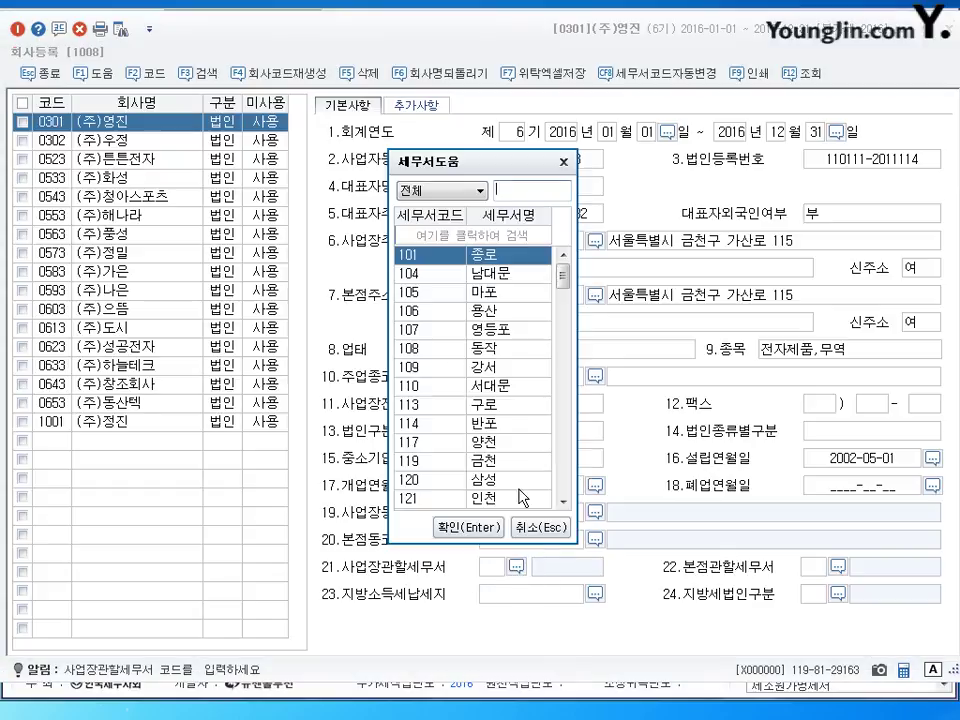
pyautogui.click(480, 460)
pyautogui.click(466, 527)
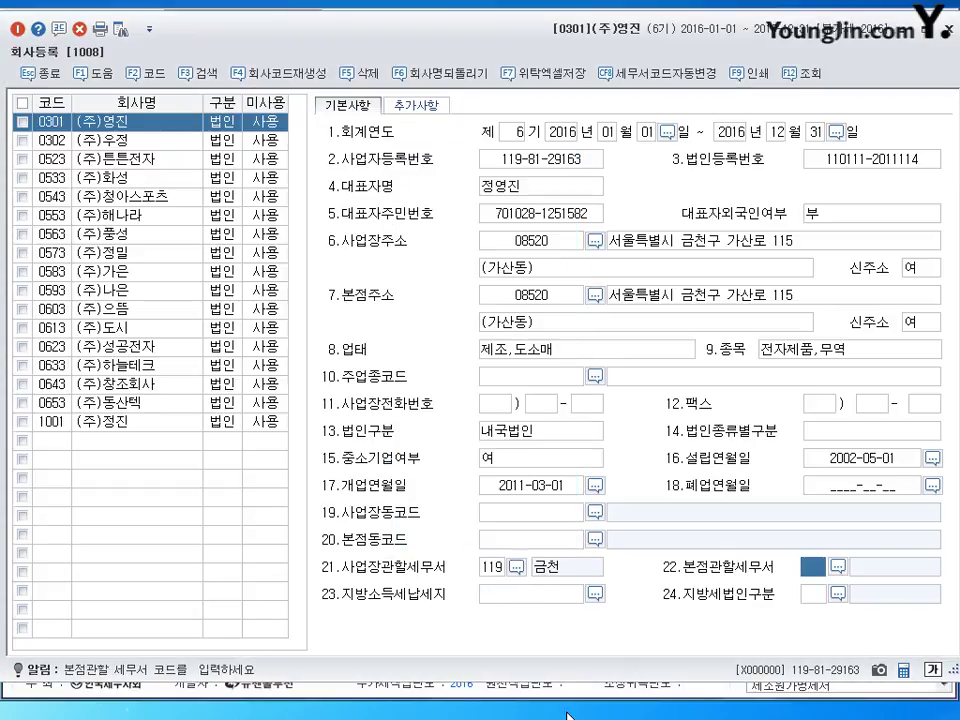